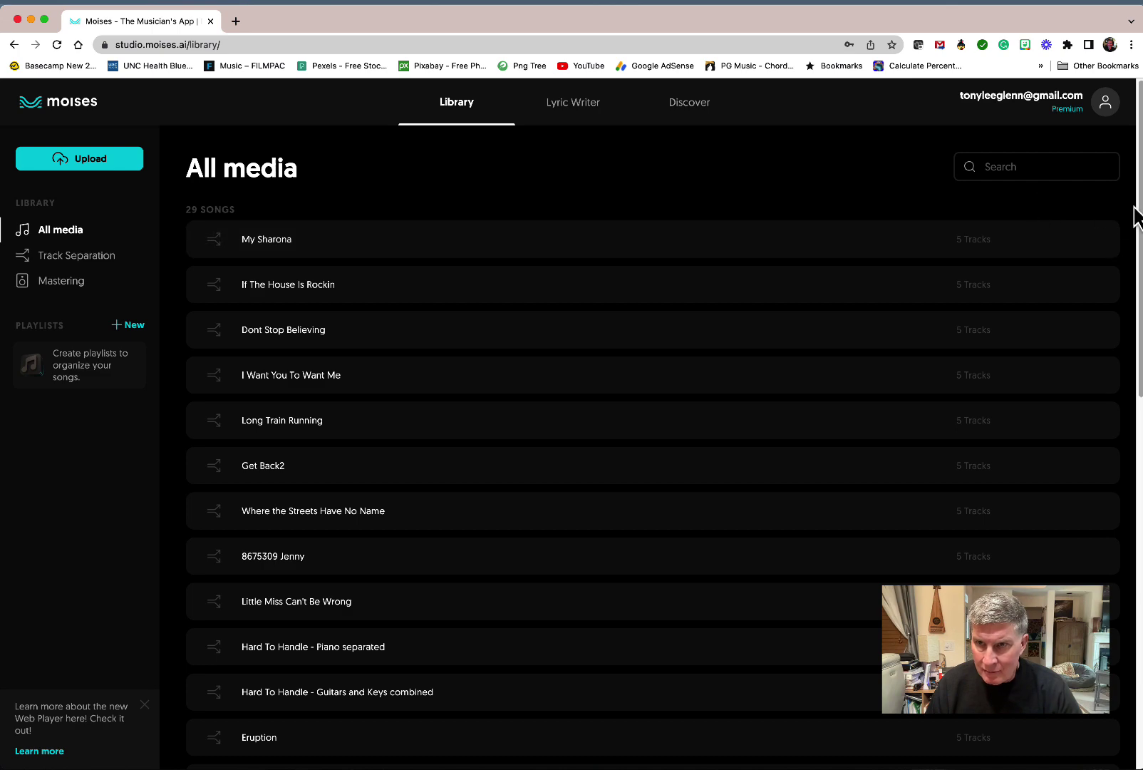
Open Dont Stop Believing's stem player, then mute and unmute the Vocals stem.
{"action": "scroll", "coordinate": [1139, 221], "scroll_direction": "down", "scroll_amount": 1}
{"action": "scroll", "coordinate": [1139, 243], "scroll_direction": "down", "scroll_amount": 12}
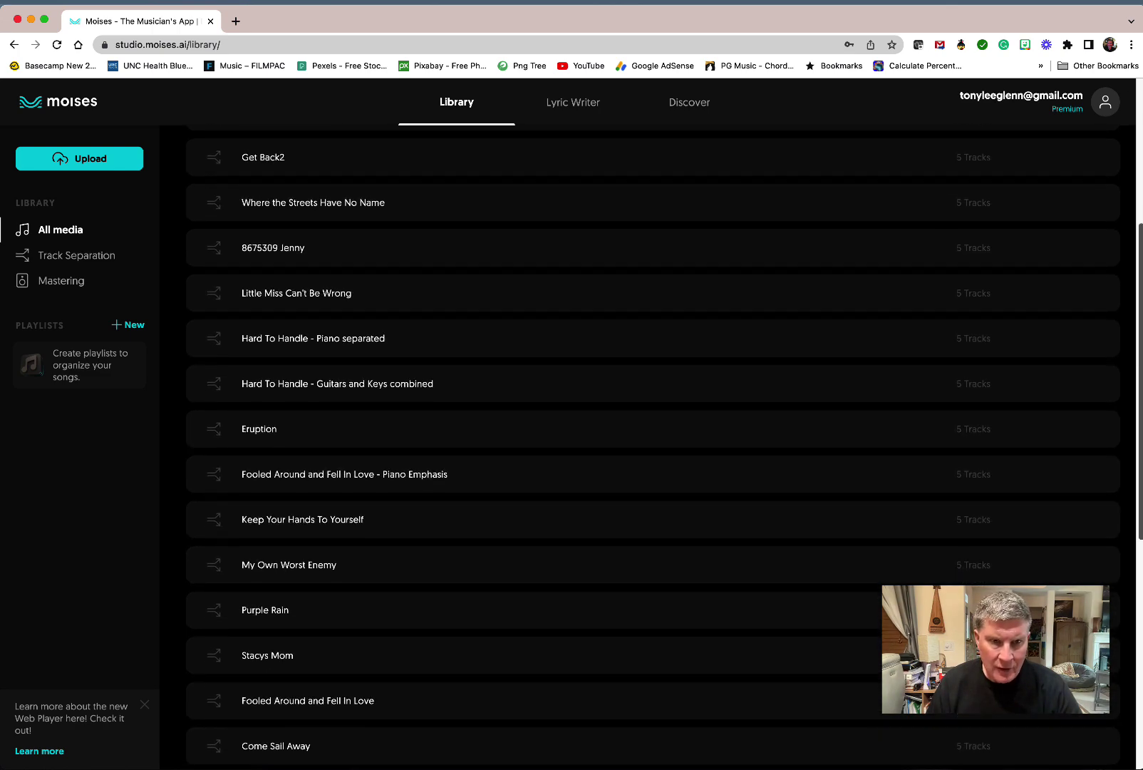
{"action": "scroll", "coordinate": [1133, 510], "scroll_direction": "down", "scroll_amount": 5}
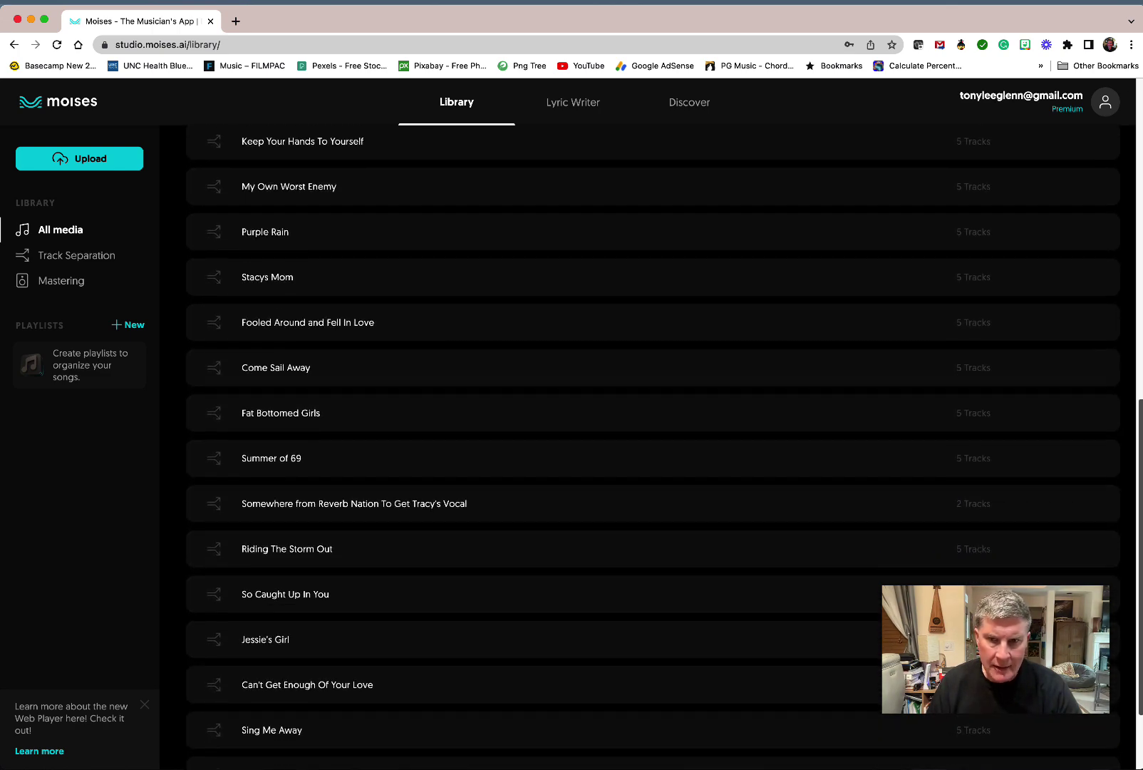
{"action": "scroll", "coordinate": [1132, 506], "scroll_direction": "up", "scroll_amount": 18}
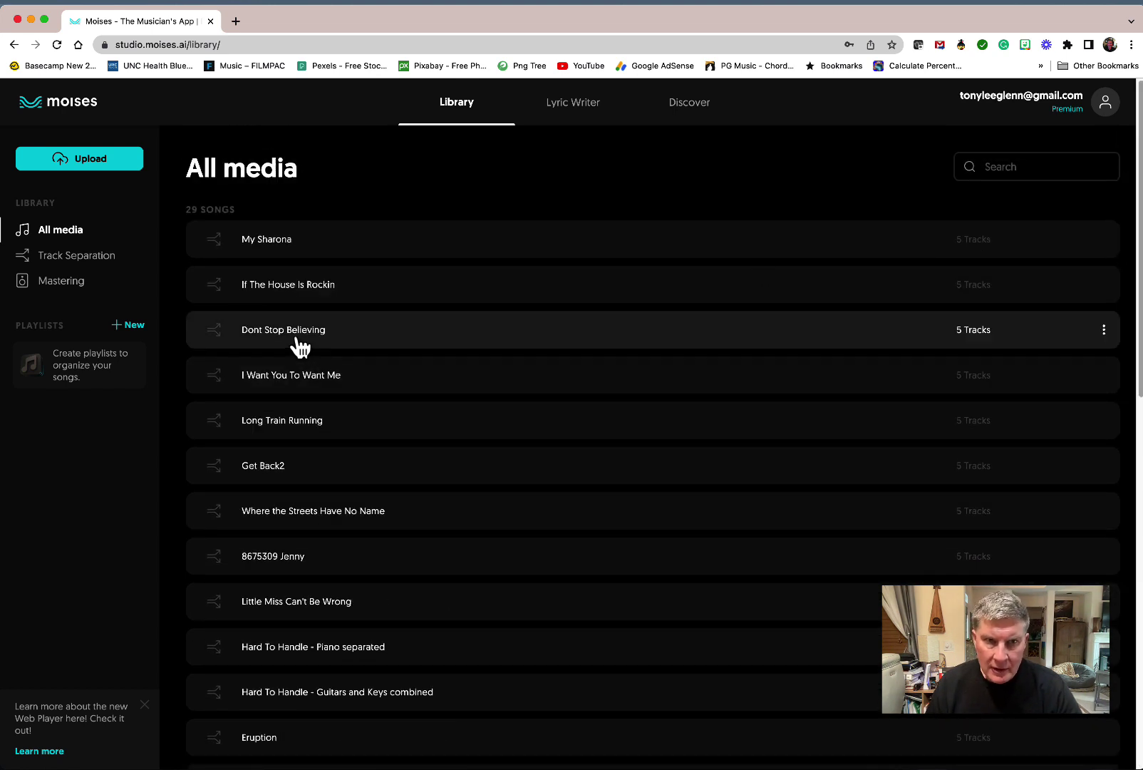
{"action": "left_click", "coordinate": [300, 346]}
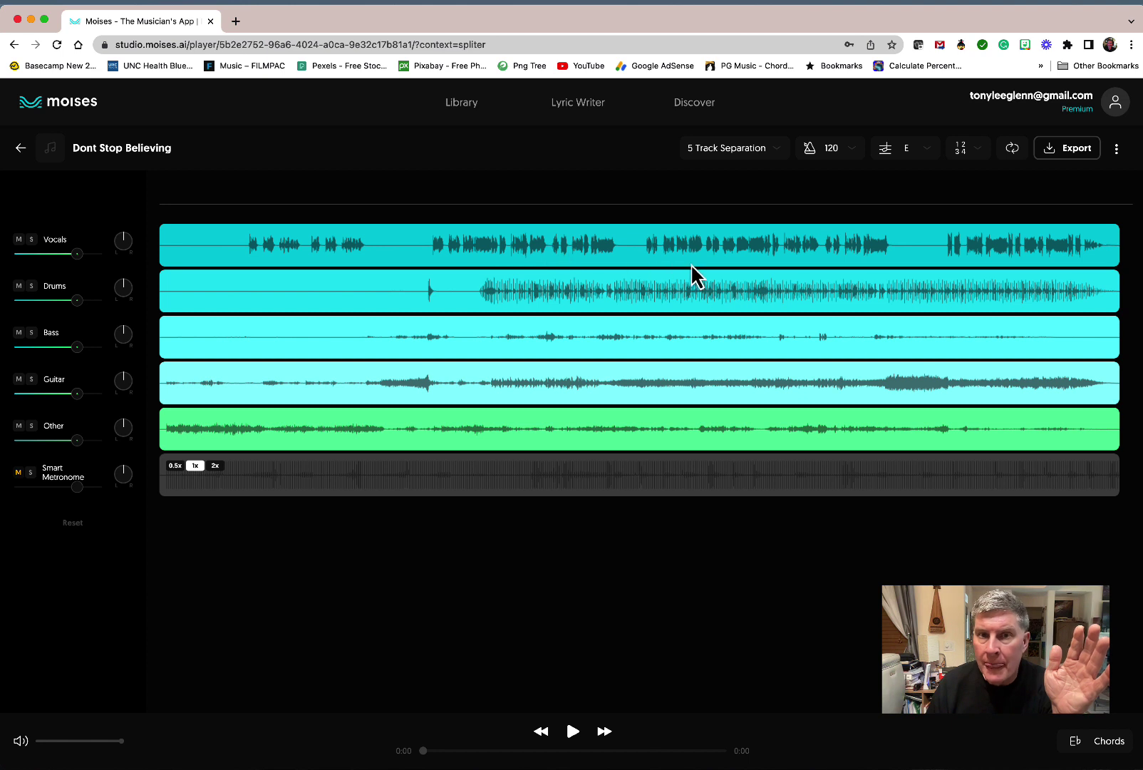
{"action": "left_click", "coordinate": [19, 240]}
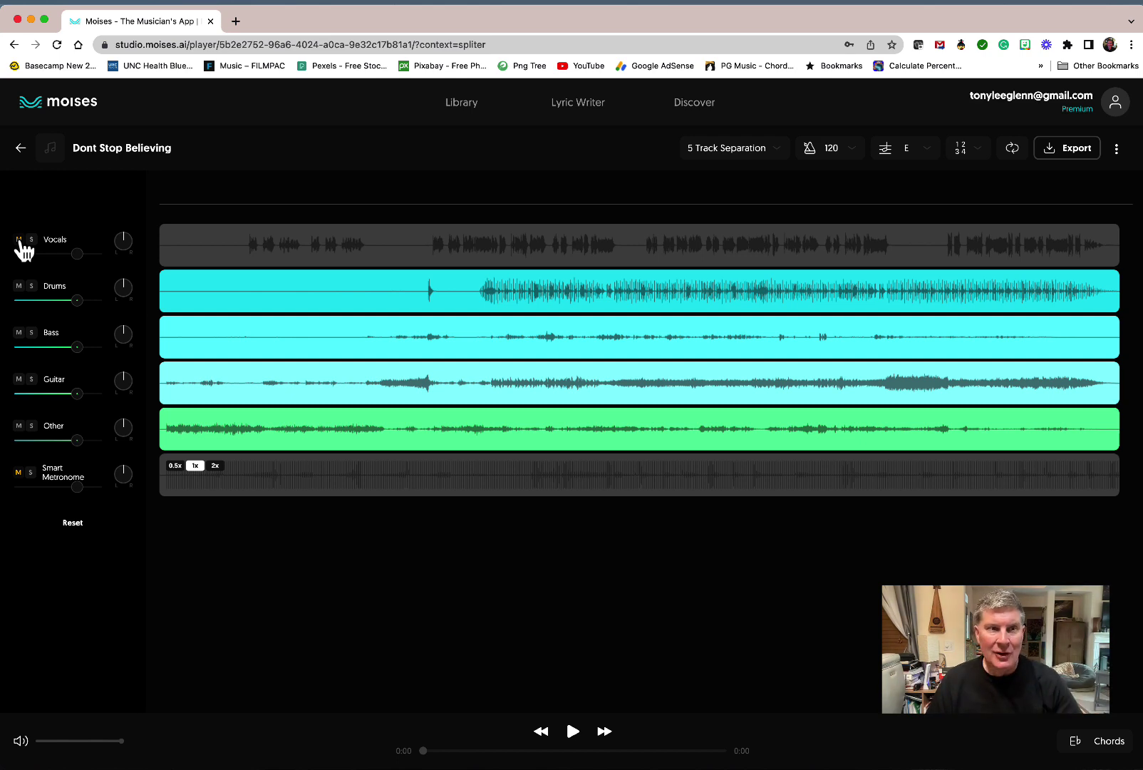
{"action": "left_click", "coordinate": [20, 241]}
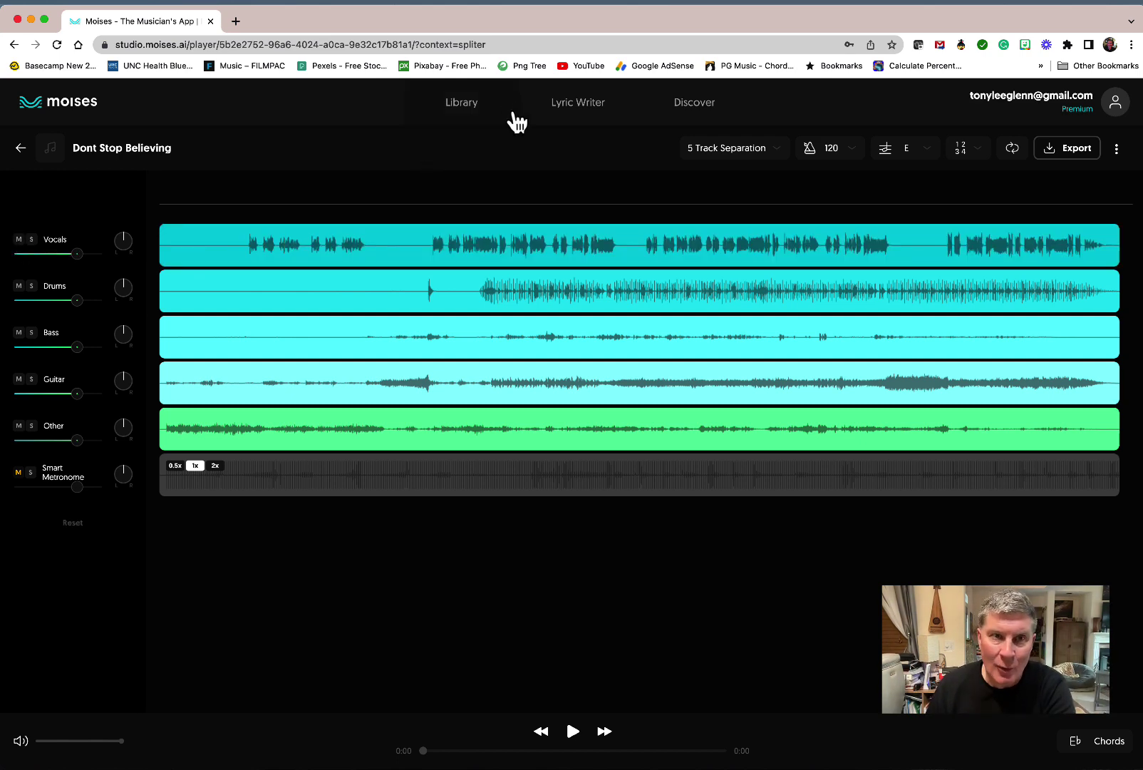
Return to the library and open 'Somewhere from Reverb Nation To Get Tracy's Vocal'.
{"action": "left_click", "coordinate": [14, 45]}
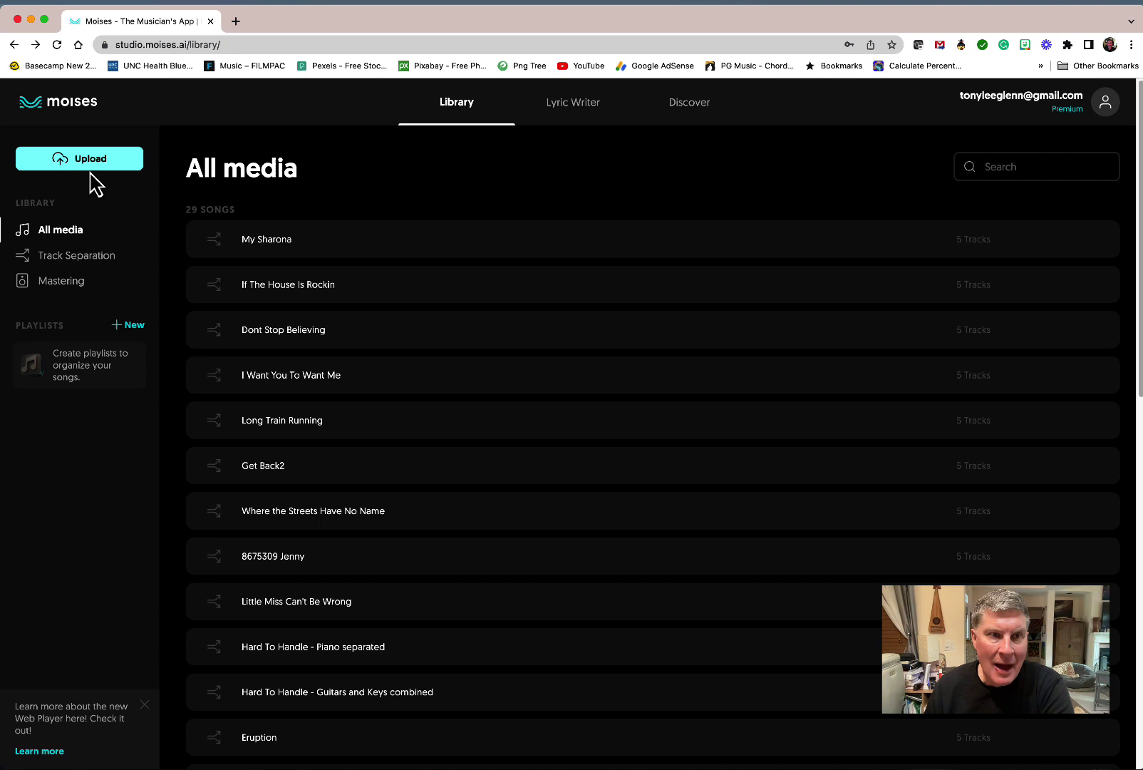
{"action": "scroll", "coordinate": [396, 592], "scroll_direction": "down", "scroll_amount": 10}
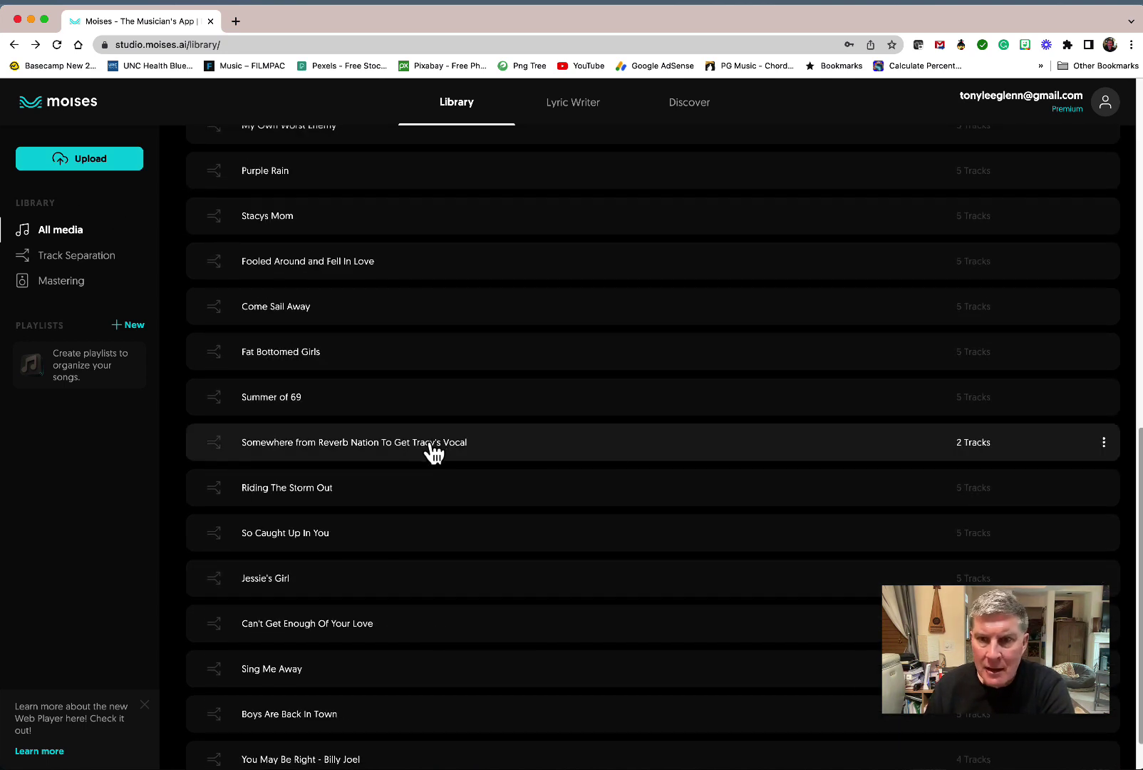
{"action": "left_click", "coordinate": [434, 451]}
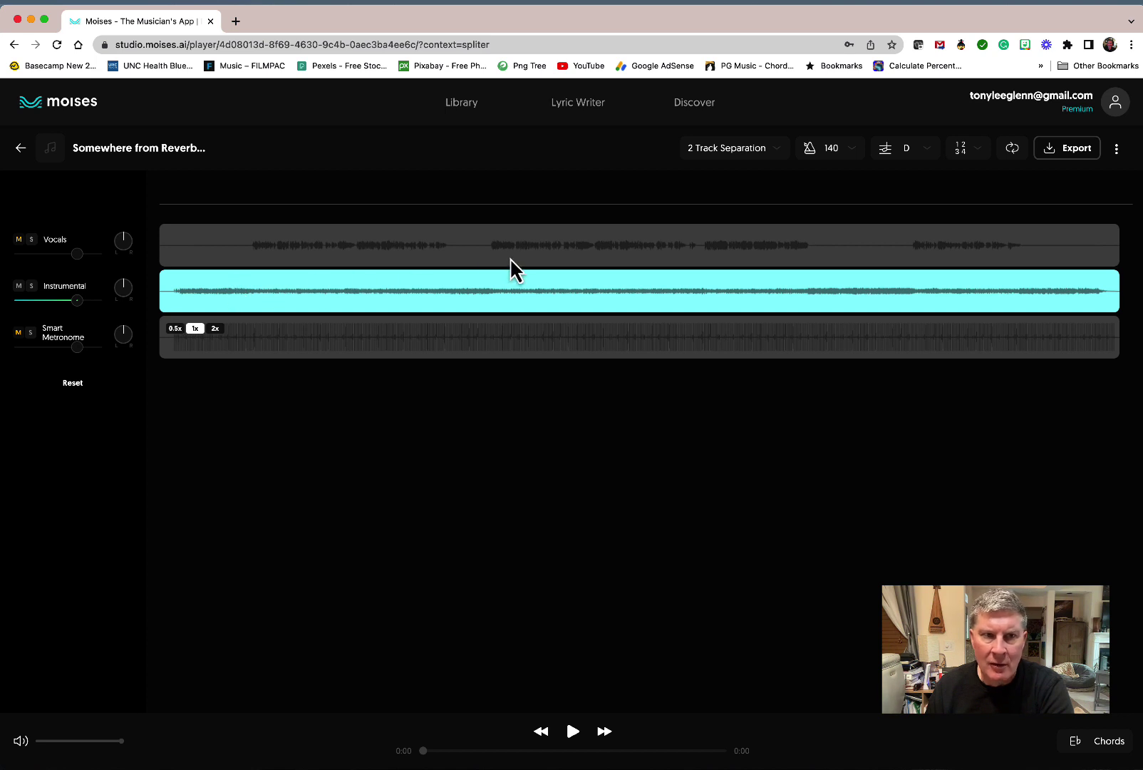
Toggle the Vocals mute and solo, ending with Vocals unmuted and unsoloed beside Instrumental.
{"action": "left_click", "coordinate": [19, 254]}
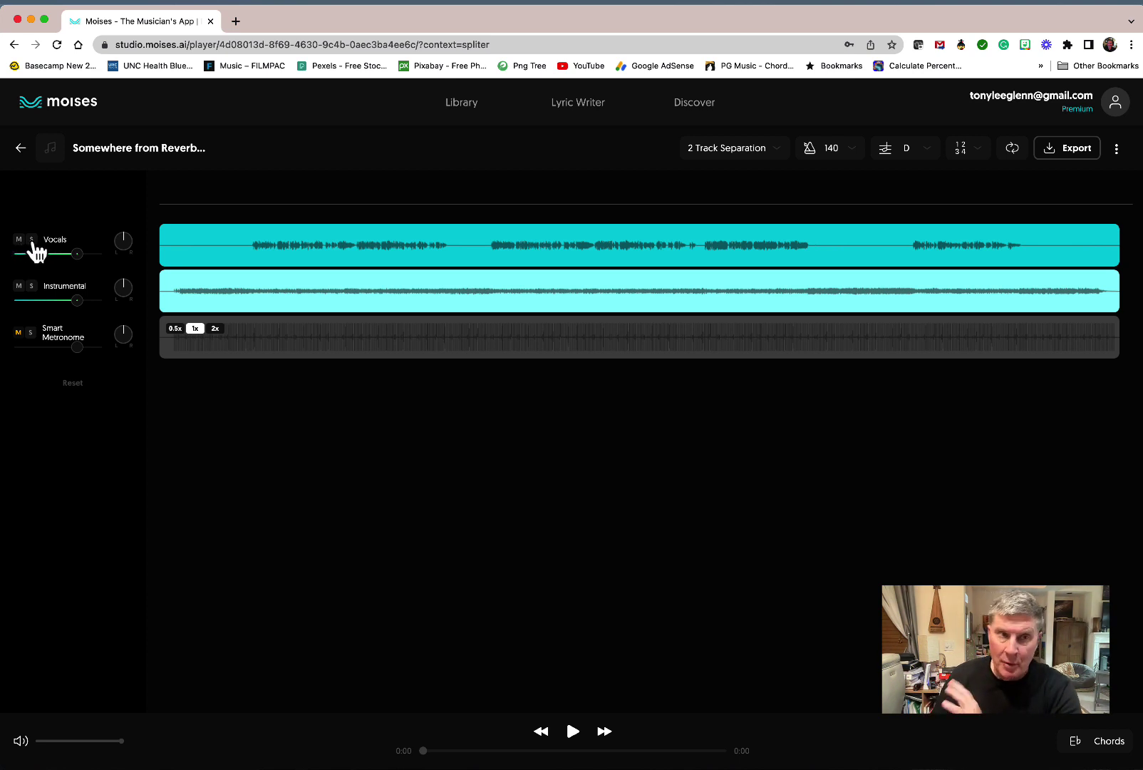
{"action": "left_click", "coordinate": [32, 240]}
{"action": "left_click", "coordinate": [20, 242]}
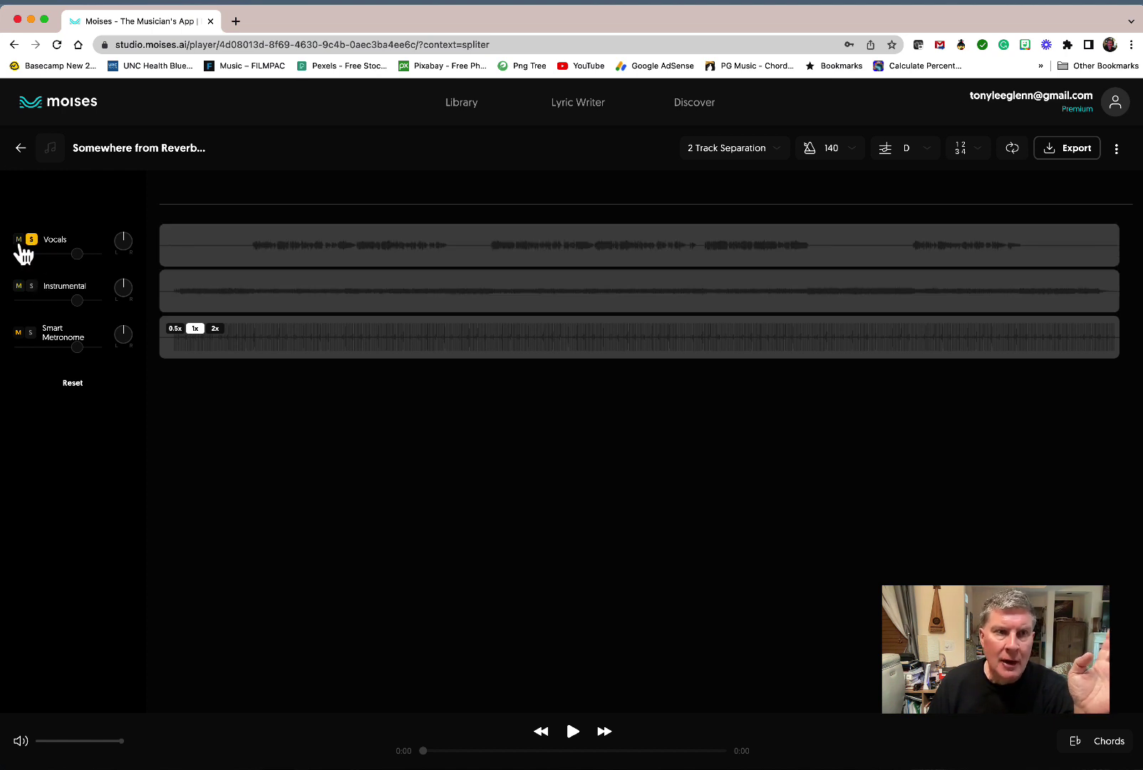
{"action": "left_click", "coordinate": [32, 240]}
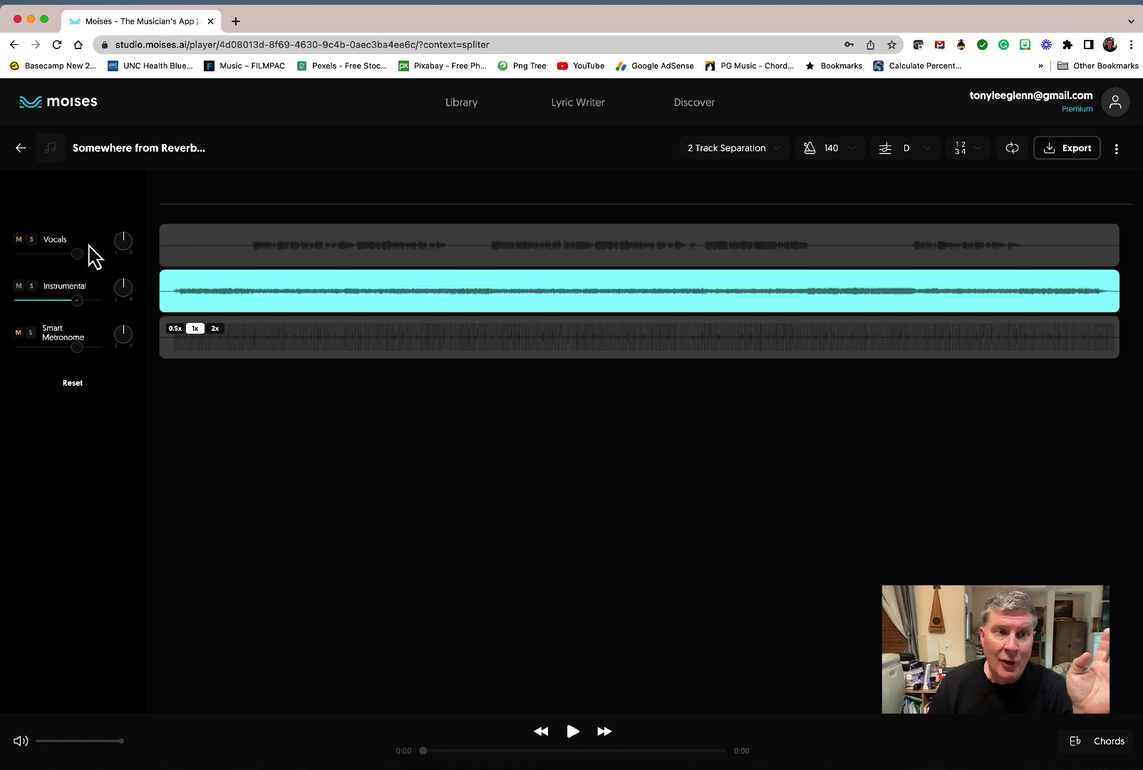
{"action": "left_click", "coordinate": [19, 241]}
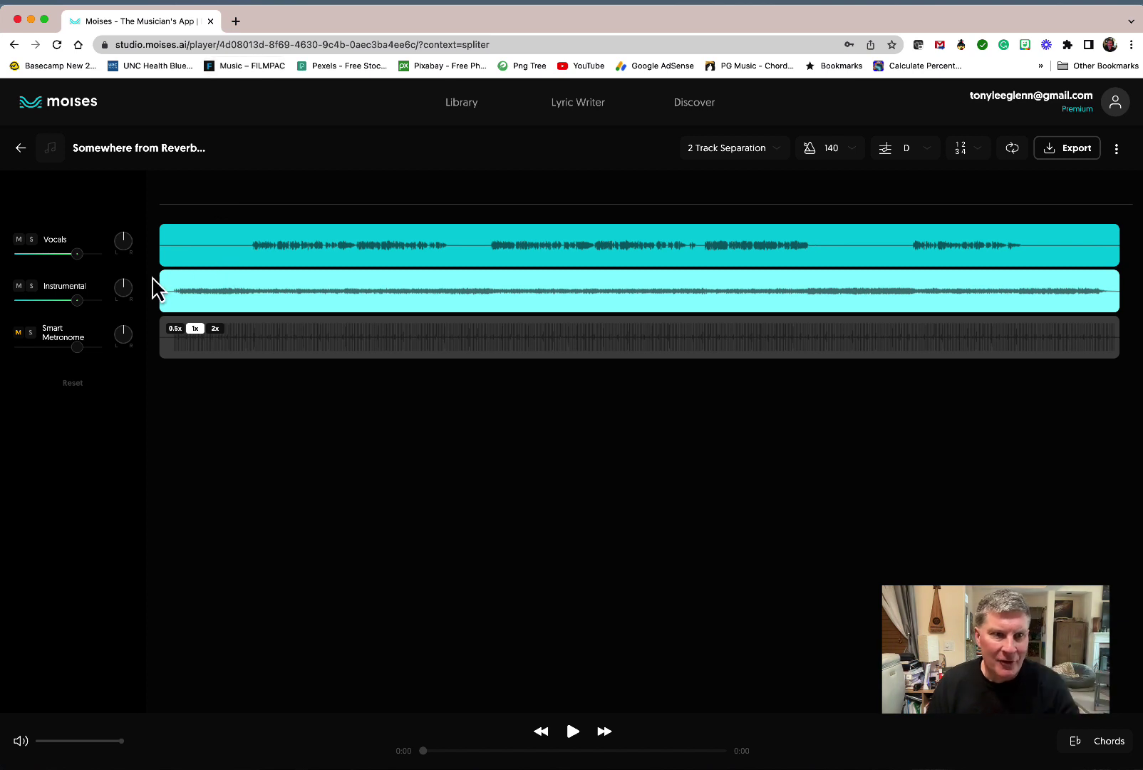
Play the Reverb Nation song from about 0:15 and lower the computer volume.
{"action": "left_click", "coordinate": [573, 734]}
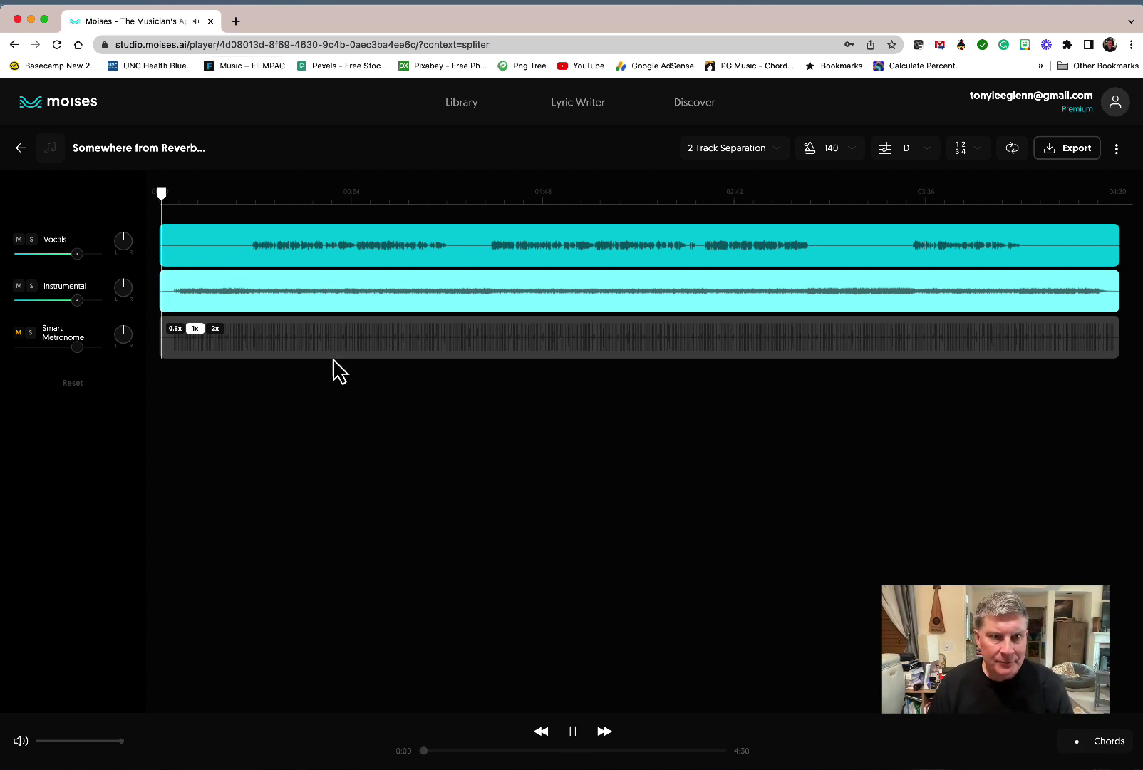
{"action": "left_click_drag", "start_coordinate": [161, 194], "coordinate": [199, 224]}
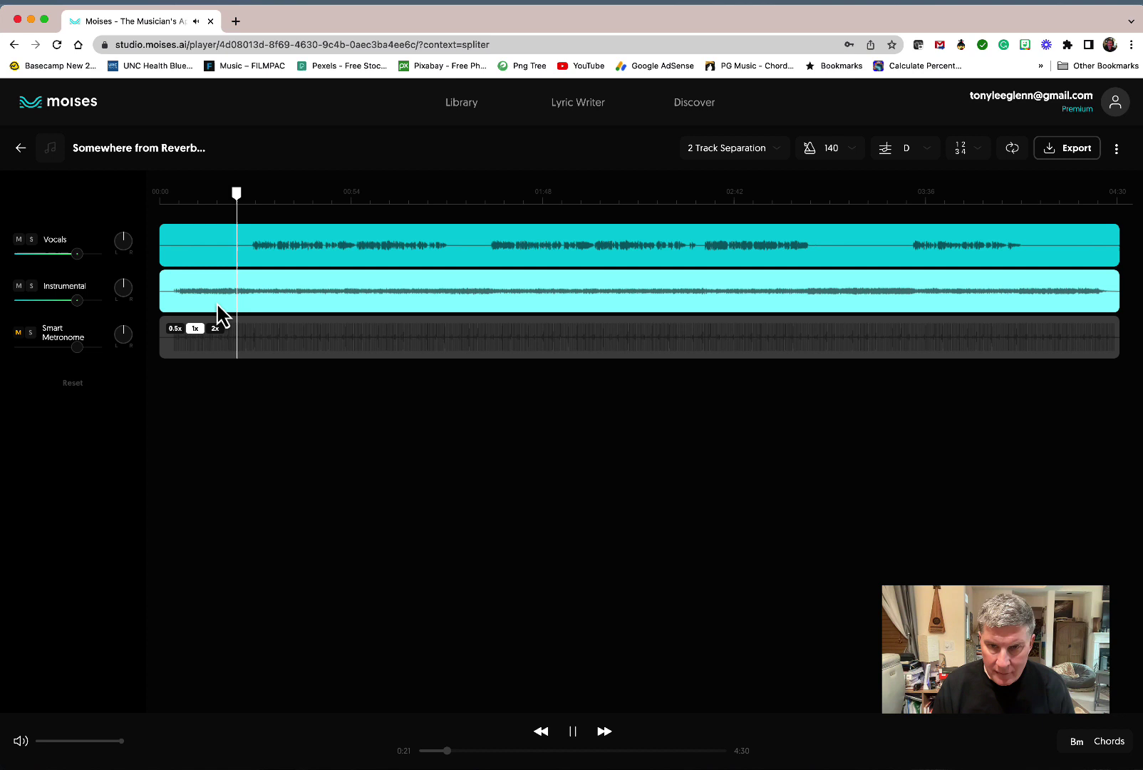
{"action": "key", "text": "XF86AudioLowerVolume"}
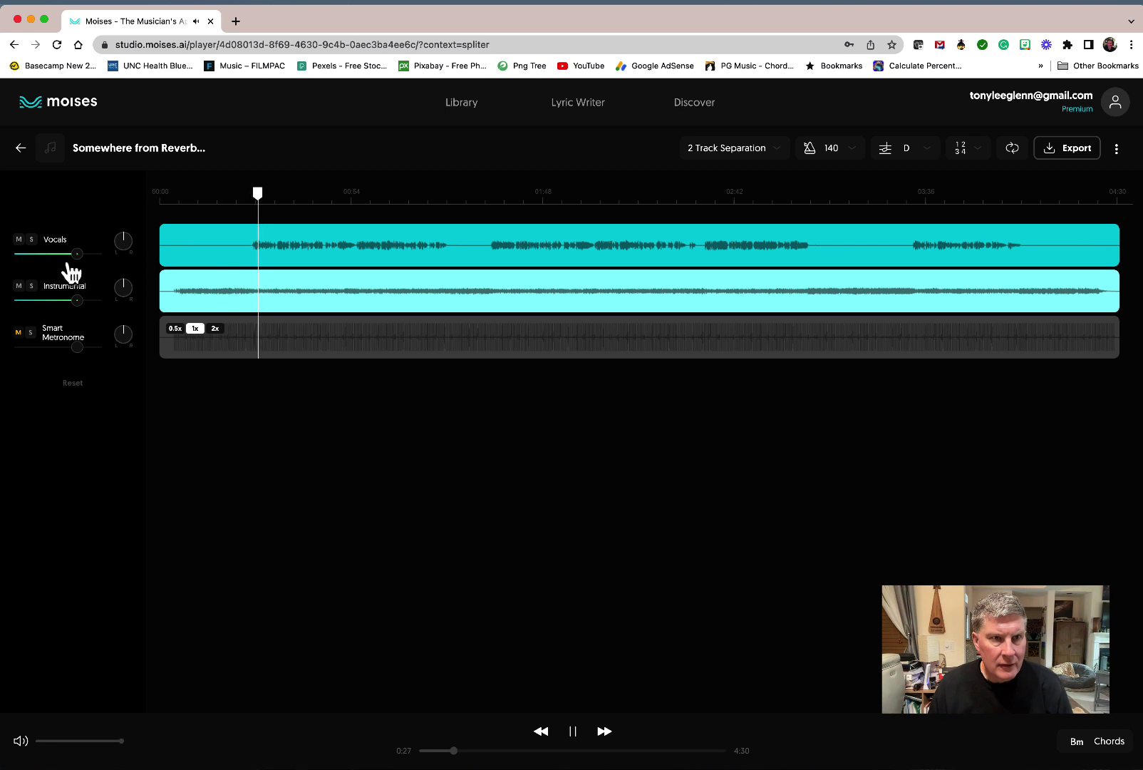
Mute and unmute Vocals, then Instrumental, and pause playback.
{"action": "left_click", "coordinate": [19, 239]}
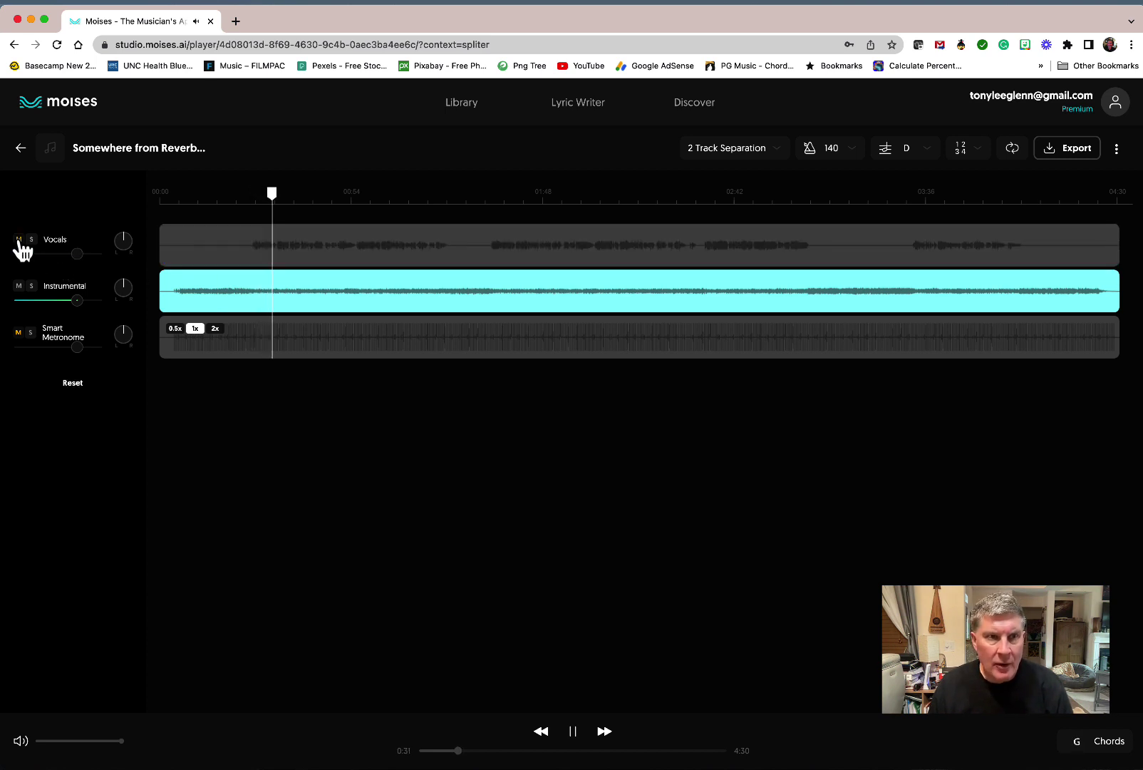
{"action": "left_click", "coordinate": [20, 240]}
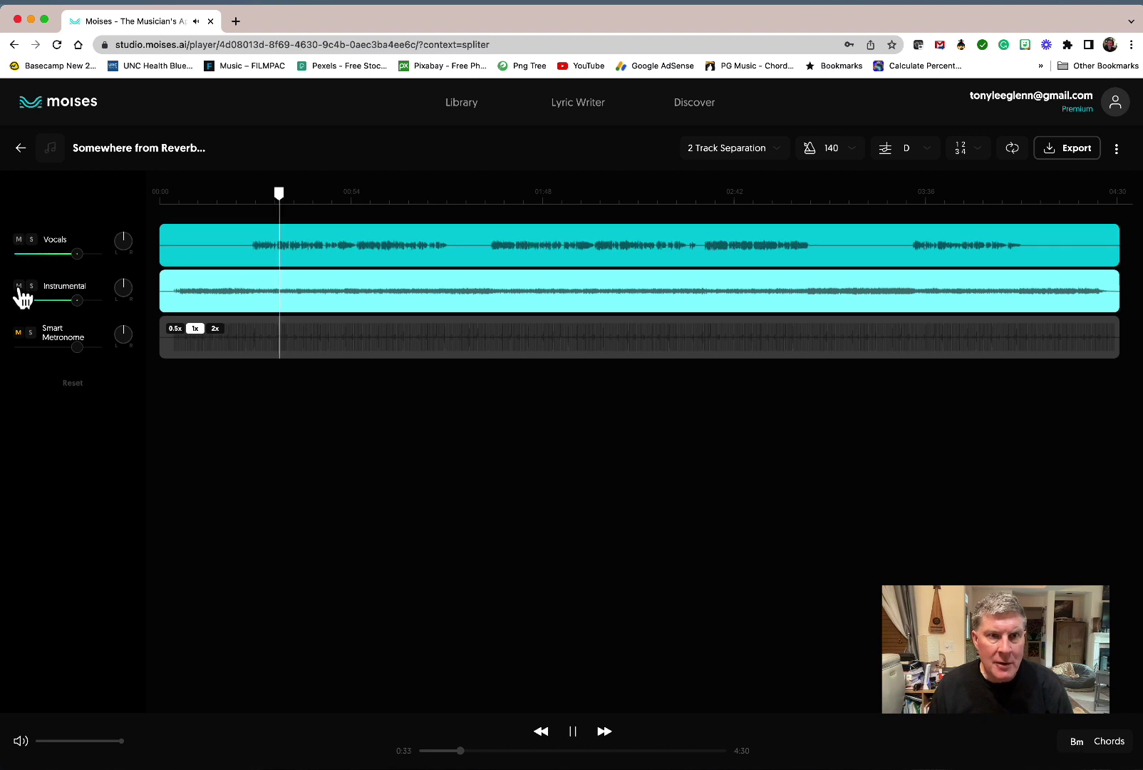
{"action": "left_click", "coordinate": [20, 286]}
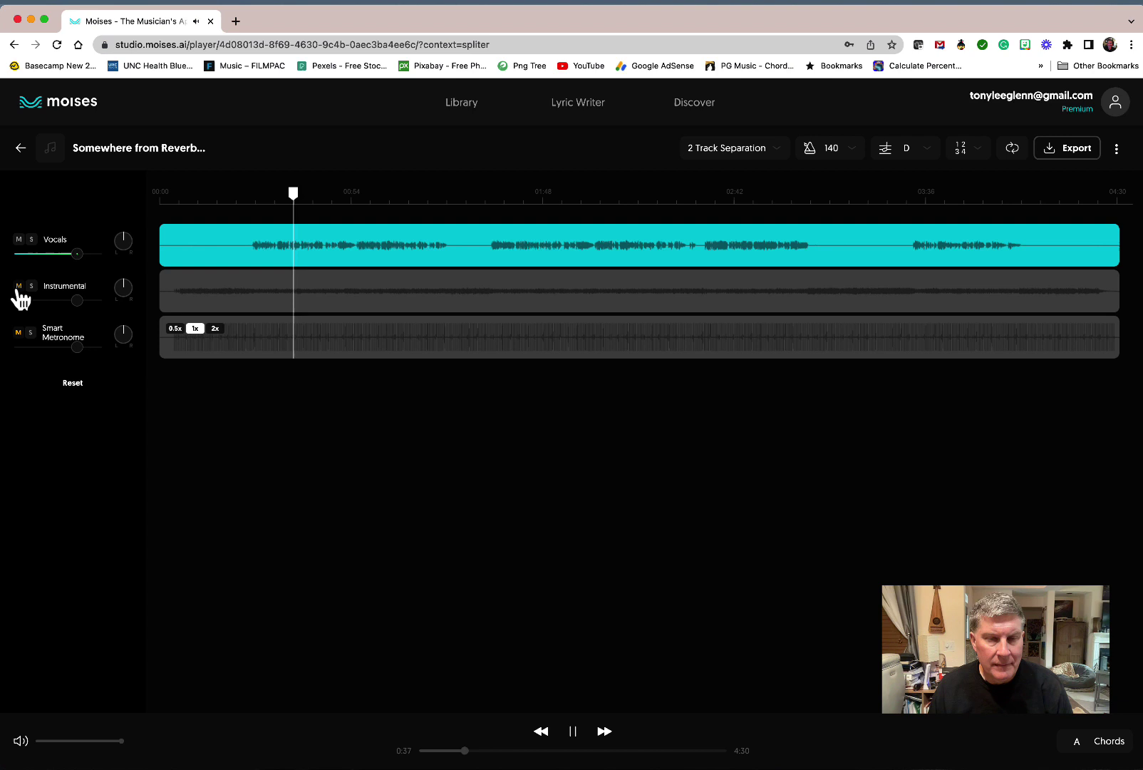
{"action": "left_click", "coordinate": [20, 286]}
{"action": "key", "text": "space"}
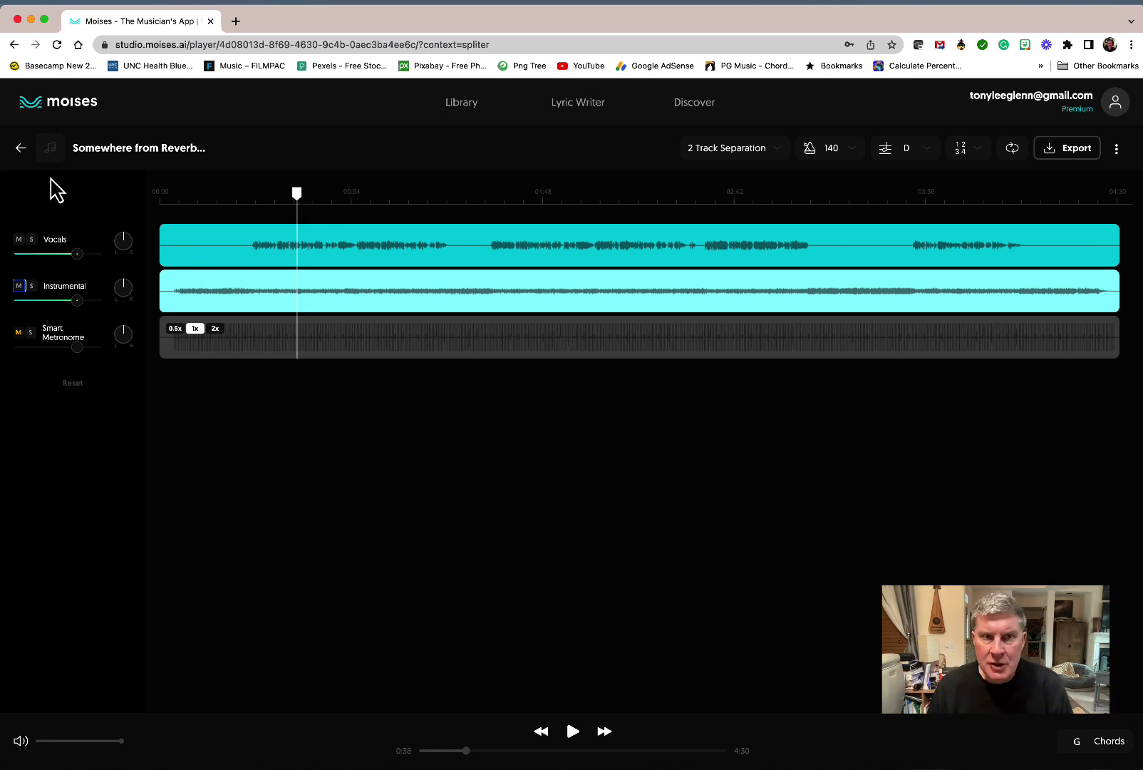
Start a new track separation upload, cancel the file picker, and go back to the library.
{"action": "left_click", "coordinate": [26, 157]}
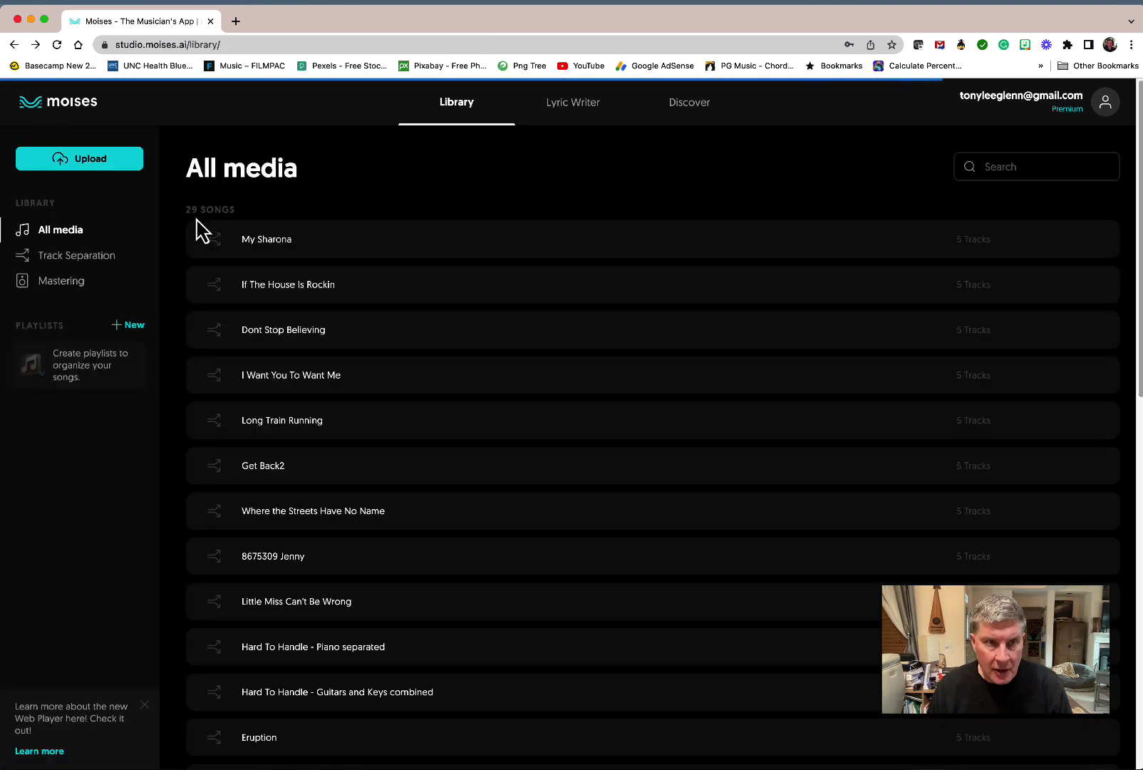
{"action": "left_click", "coordinate": [91, 168]}
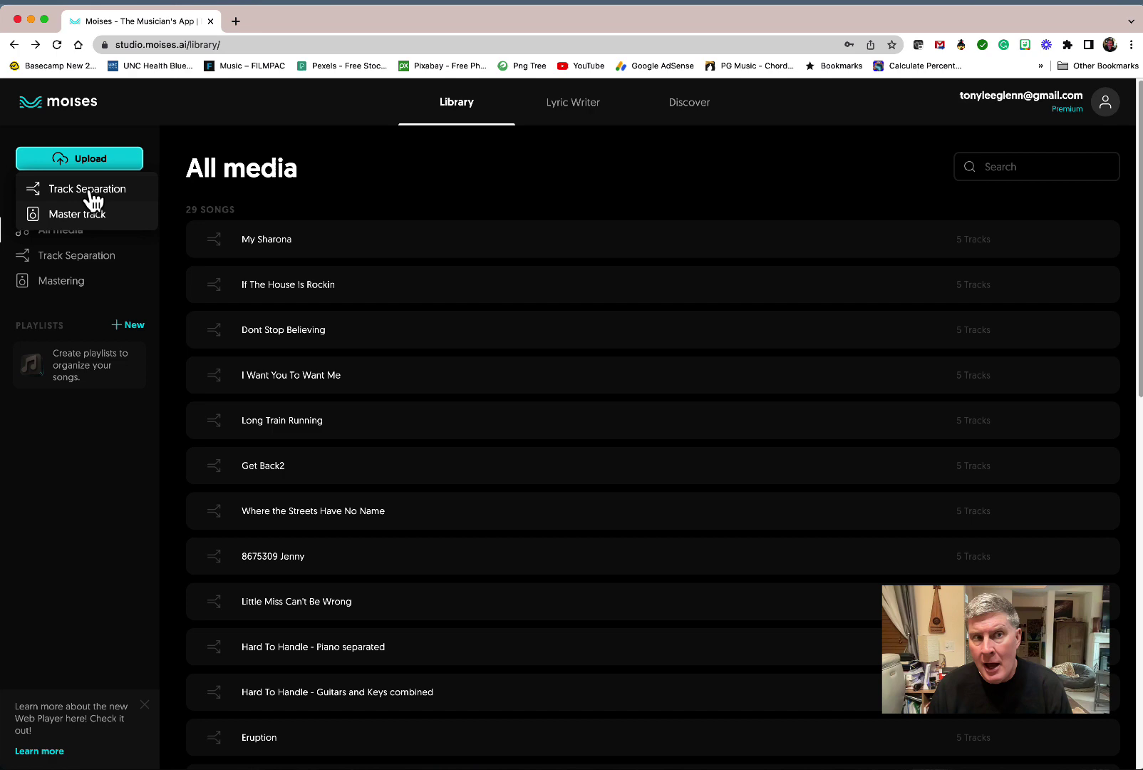
{"action": "left_click", "coordinate": [89, 195]}
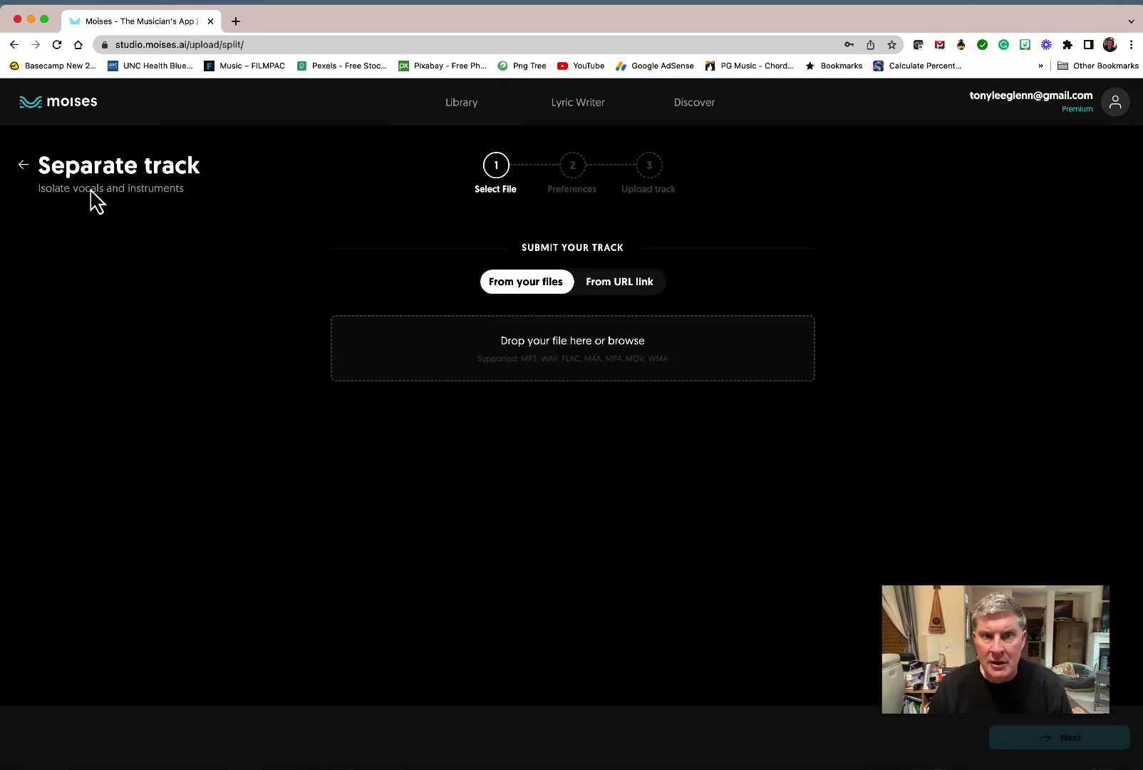
{"action": "left_click", "coordinate": [584, 366]}
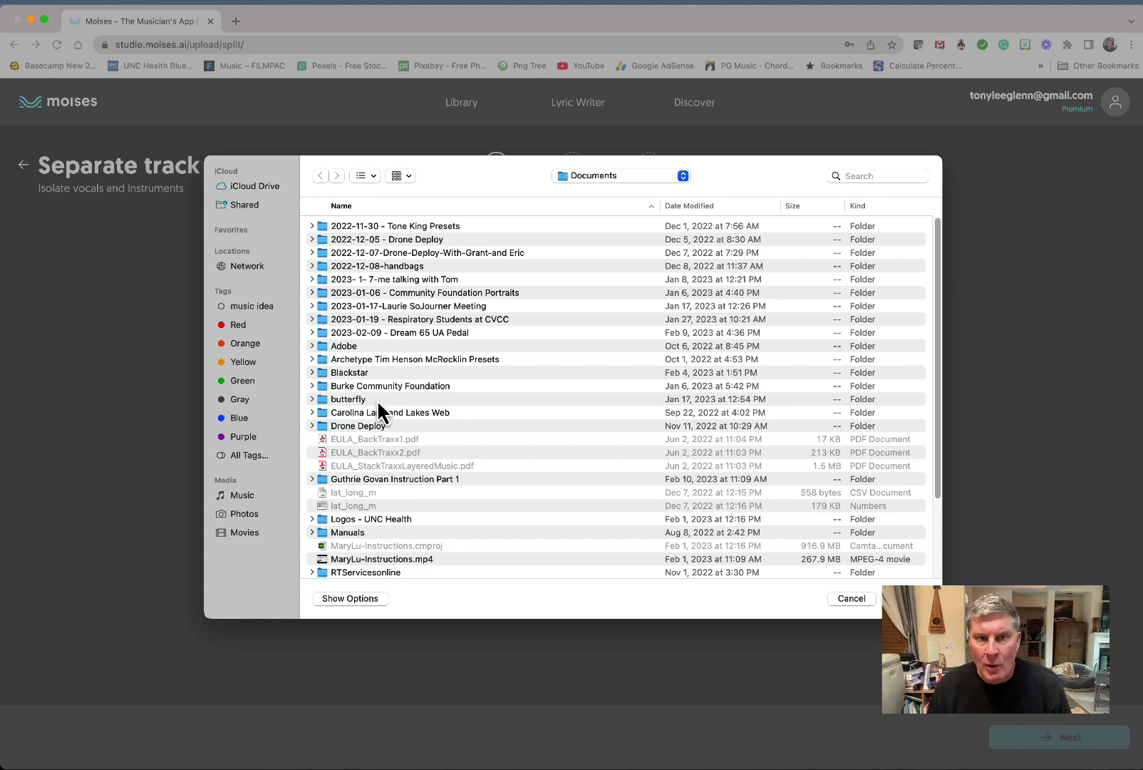
{"action": "left_click", "coordinate": [852, 600]}
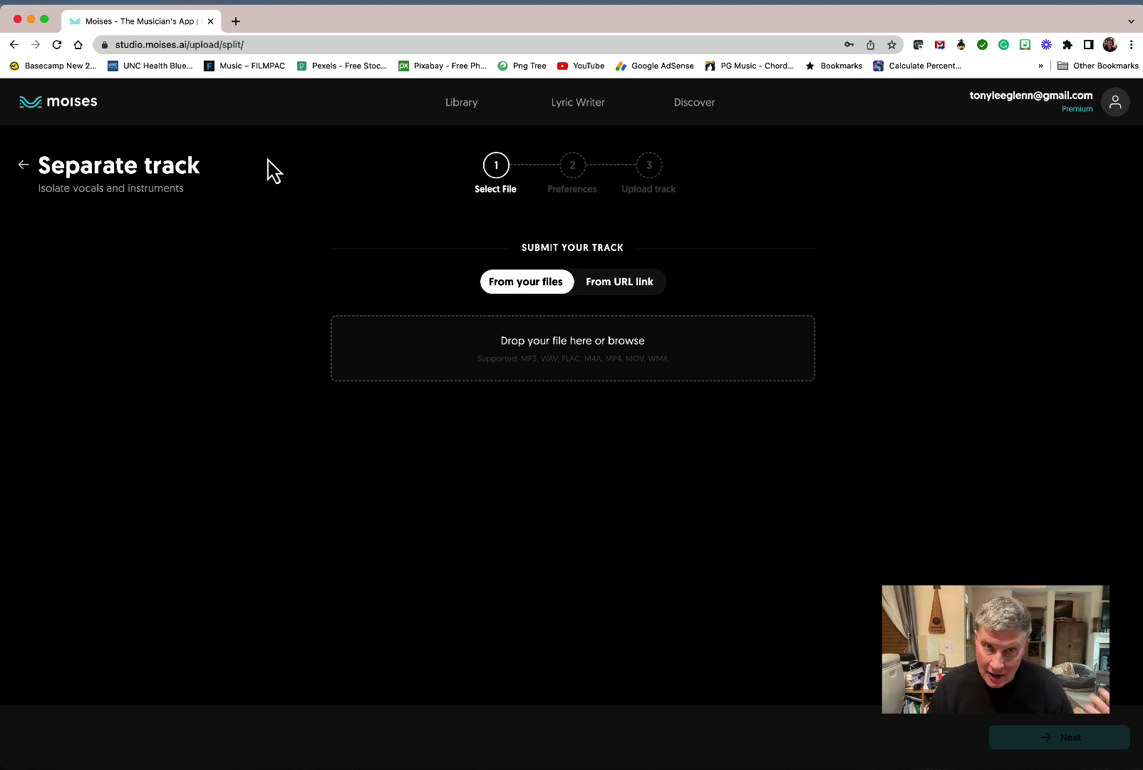
{"action": "left_click", "coordinate": [23, 171]}
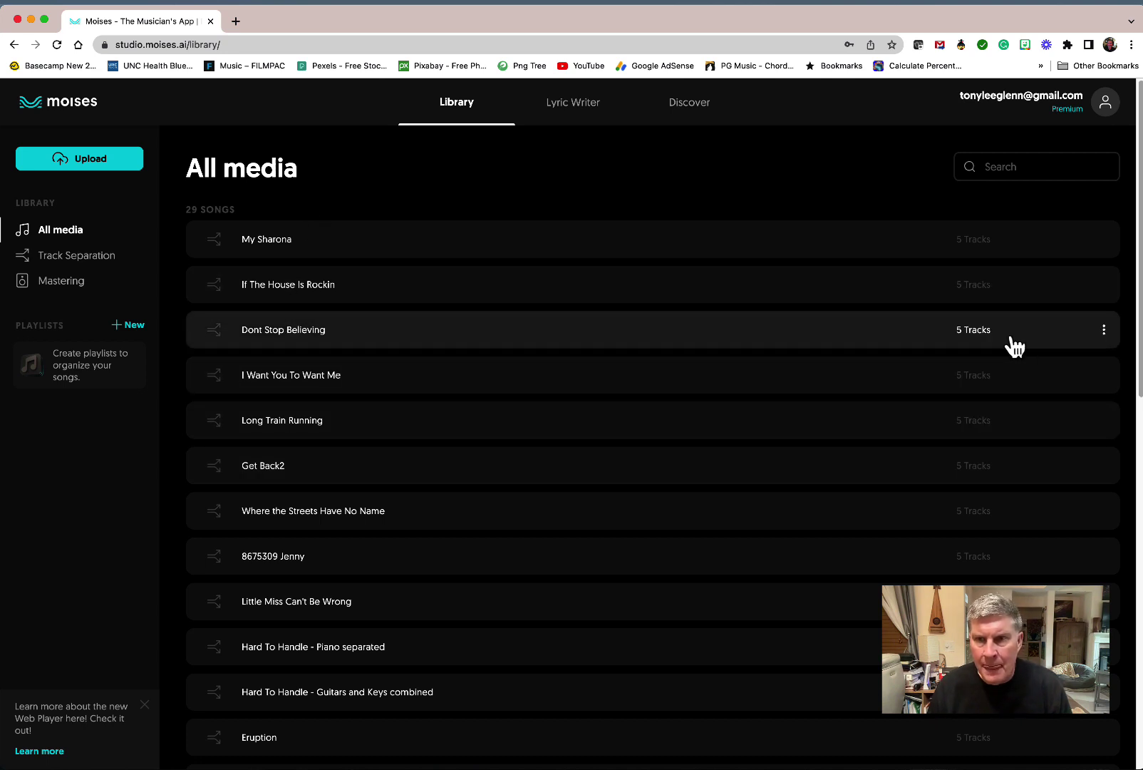
Check the 5 Tracks labels on the library songs and scroll down the list.
{"action": "mouse_move", "coordinate": [991, 338]}
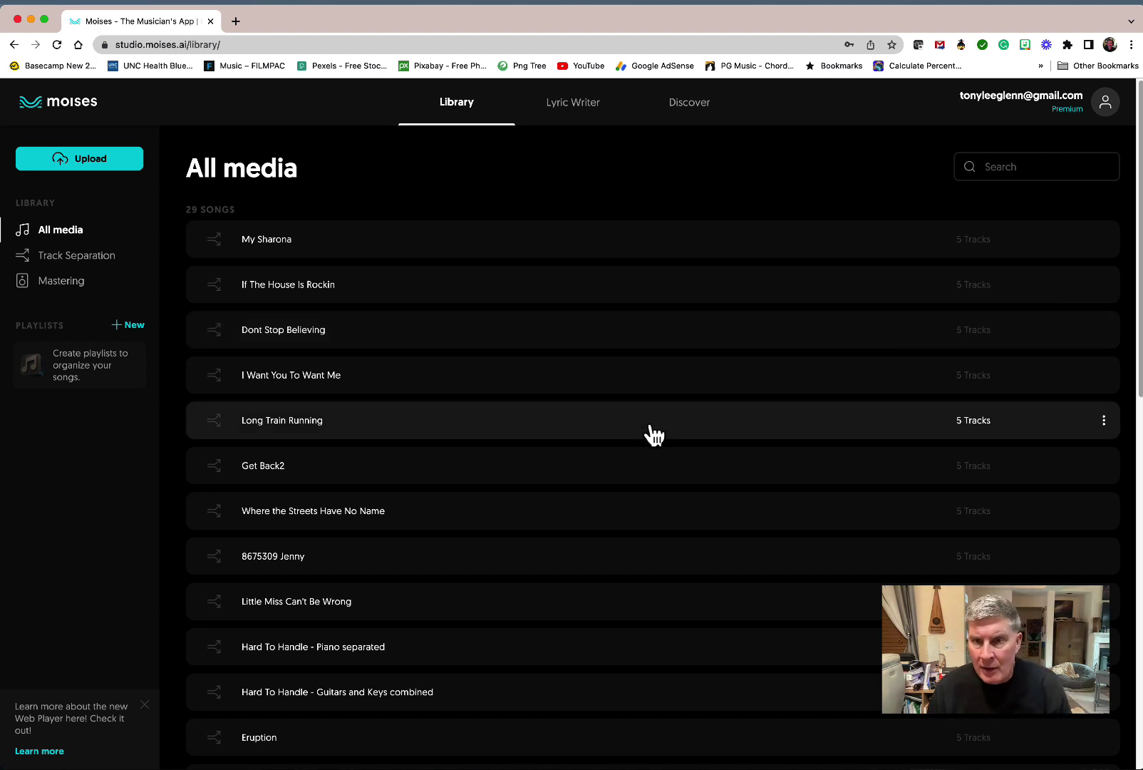
{"action": "mouse_move", "coordinate": [970, 431]}
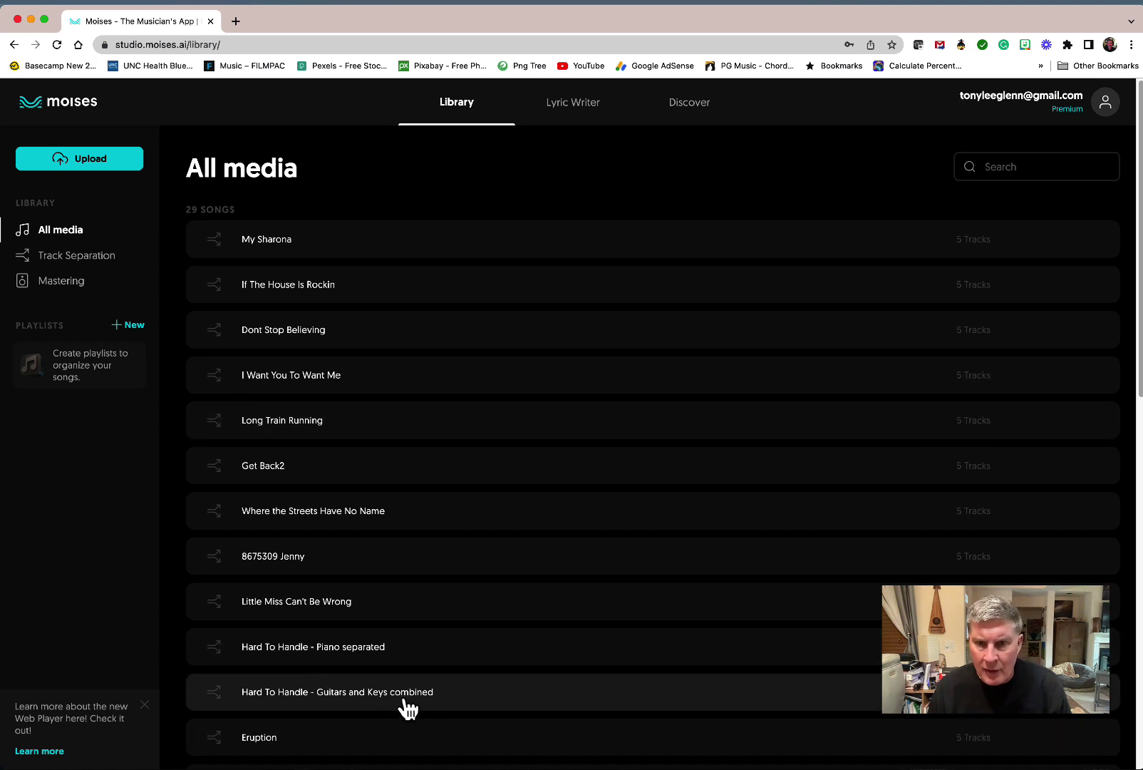
{"action": "mouse_move", "coordinate": [975, 698]}
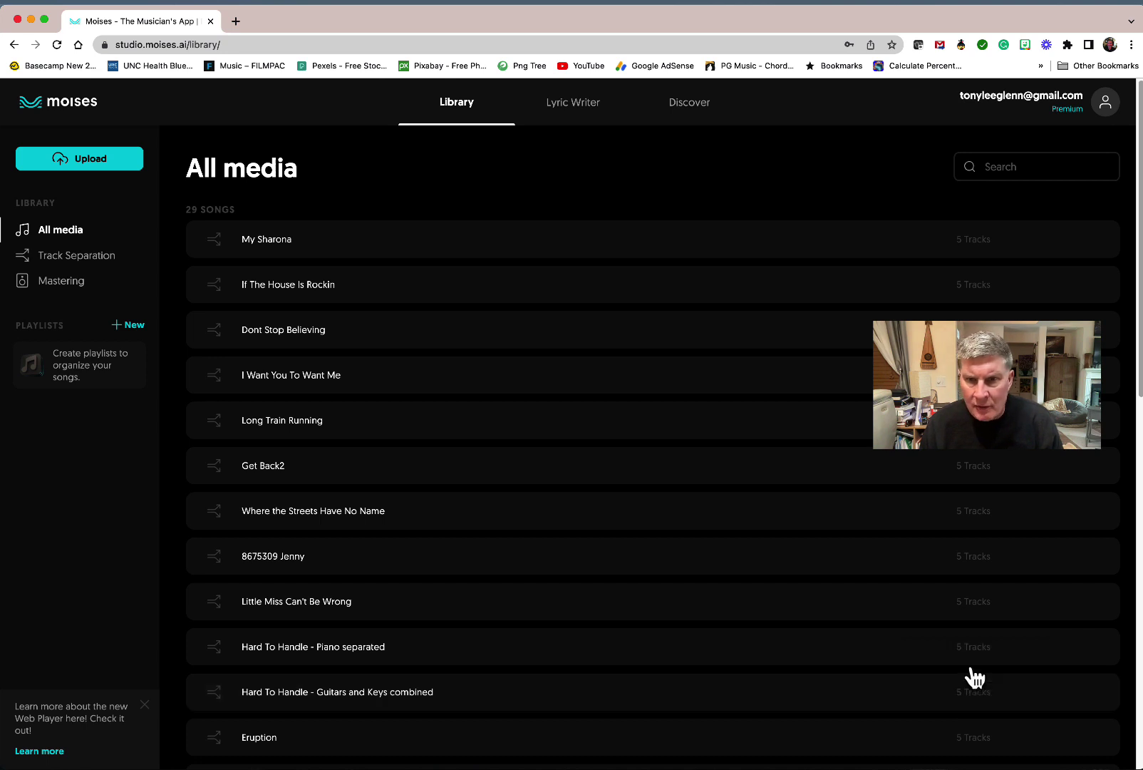
{"action": "mouse_move", "coordinate": [978, 664]}
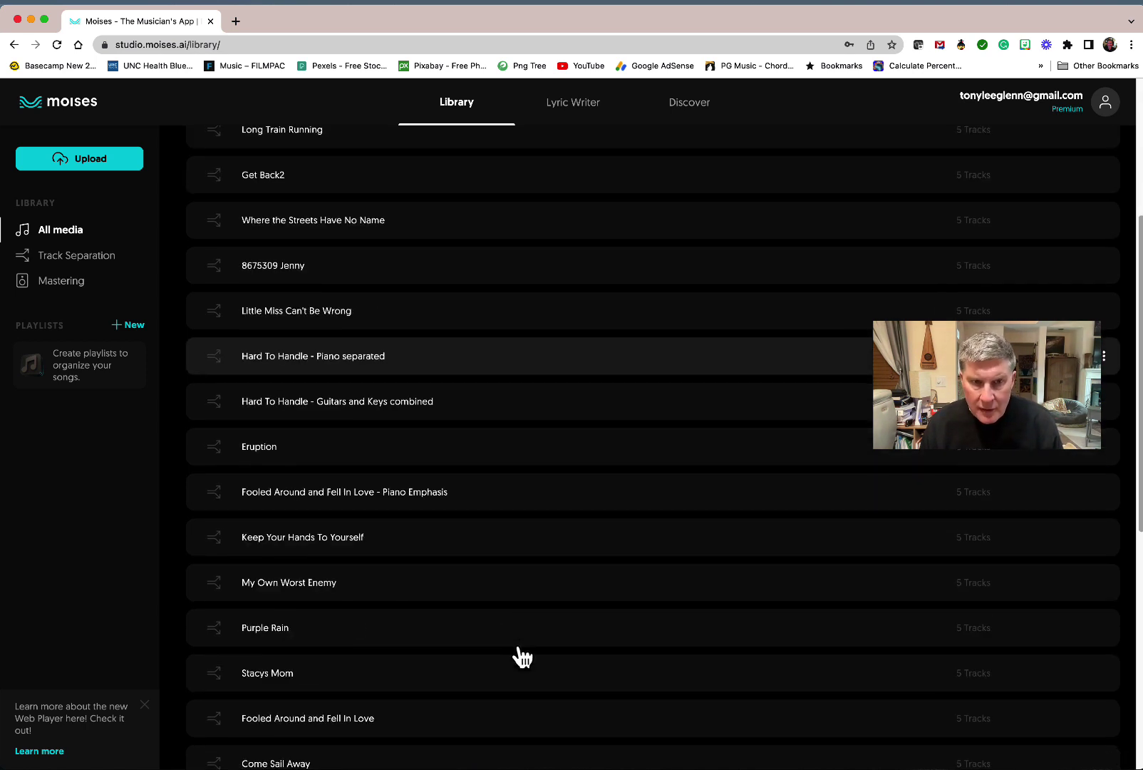
{"action": "scroll", "coordinate": [523, 656], "scroll_direction": "down", "scroll_amount": 10}
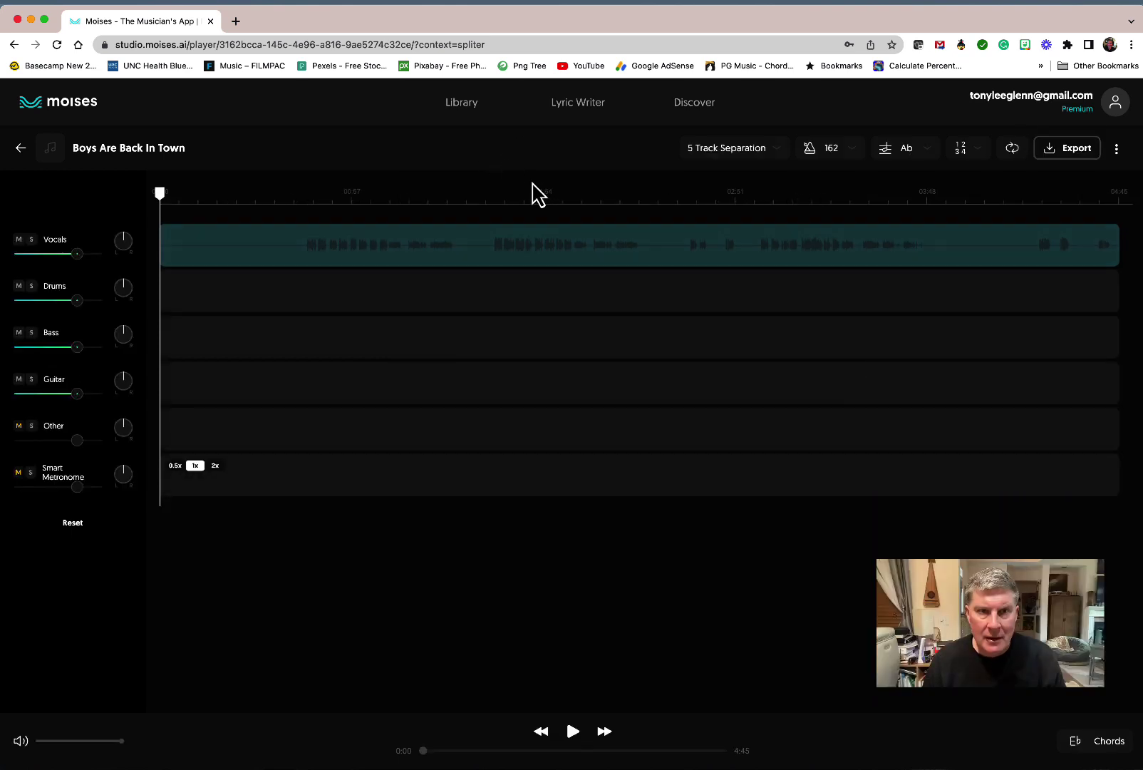
Solo the Drums stem and play from about 0:48, briefly toggling the solo off.
{"action": "left_click", "coordinate": [31, 287]}
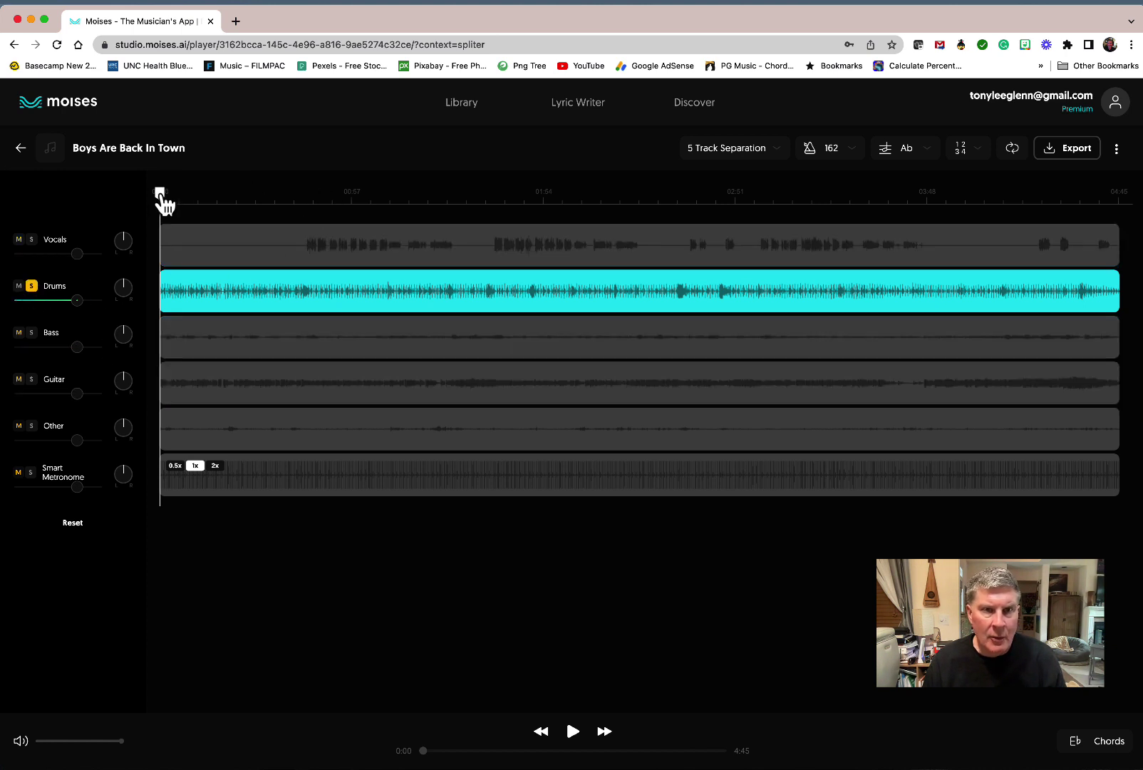
{"action": "left_click_drag", "start_coordinate": [160, 194], "coordinate": [322, 238]}
{"action": "key", "text": "space"}
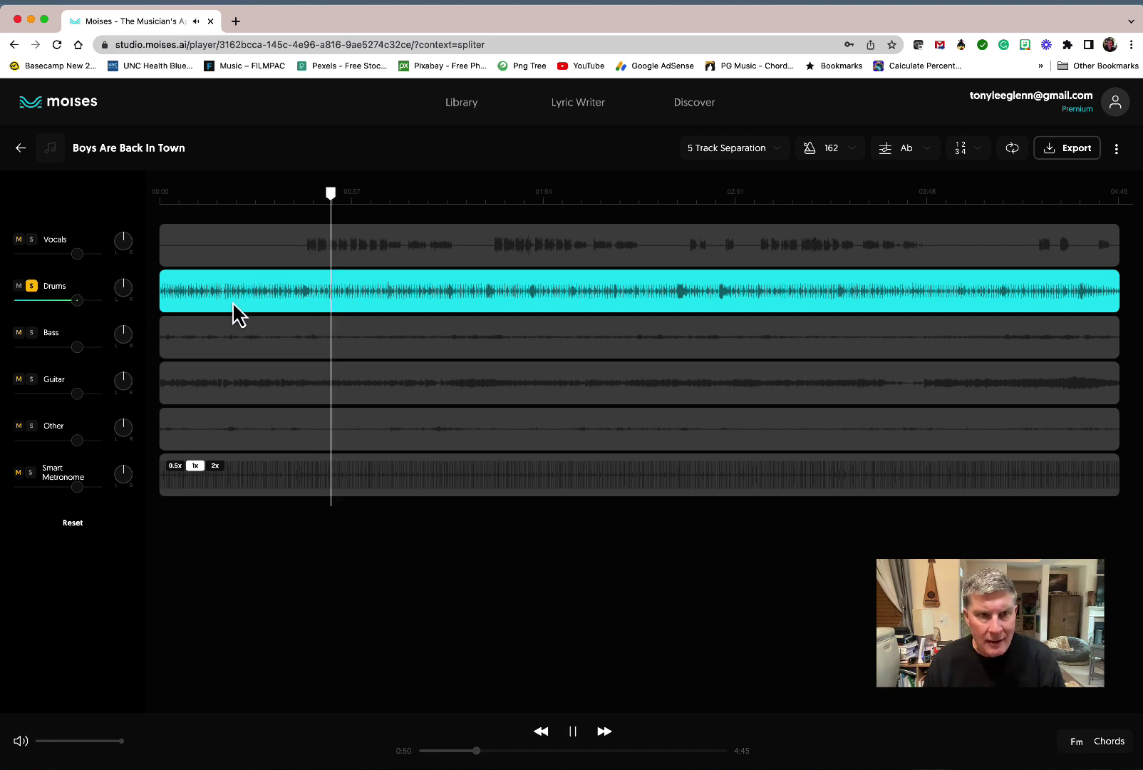
{"action": "left_click", "coordinate": [32, 287]}
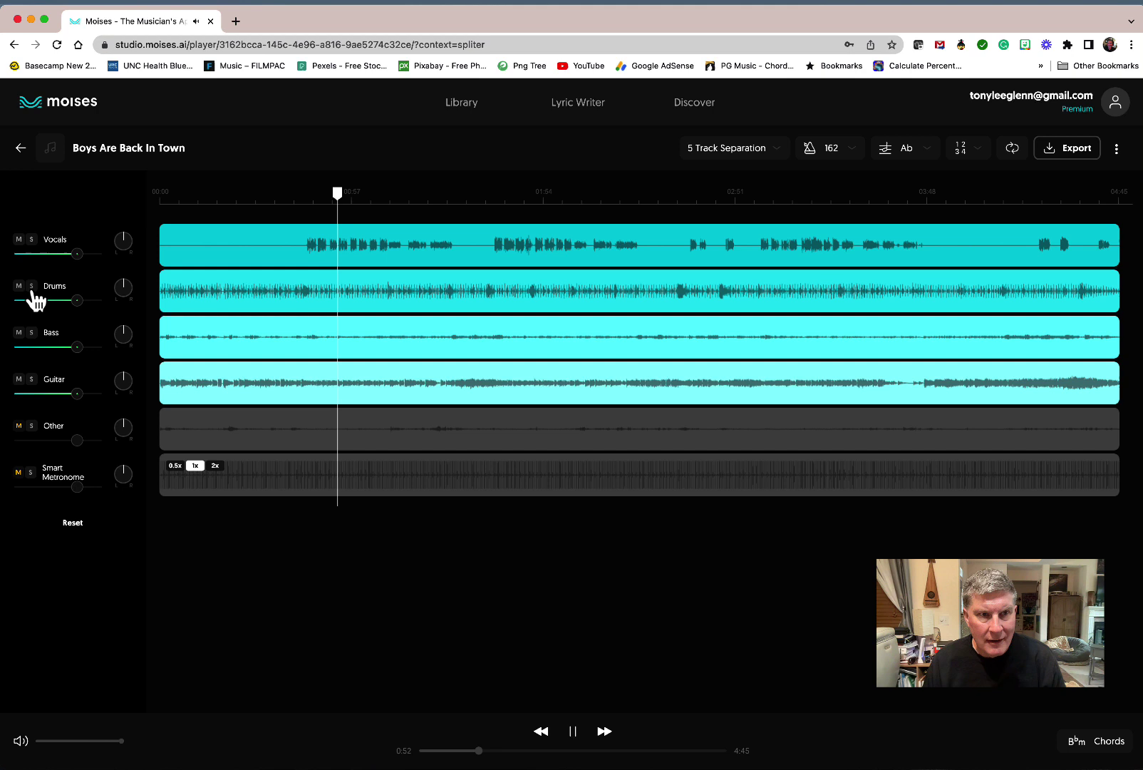
{"action": "left_click", "coordinate": [31, 287]}
{"action": "key", "text": "space"}
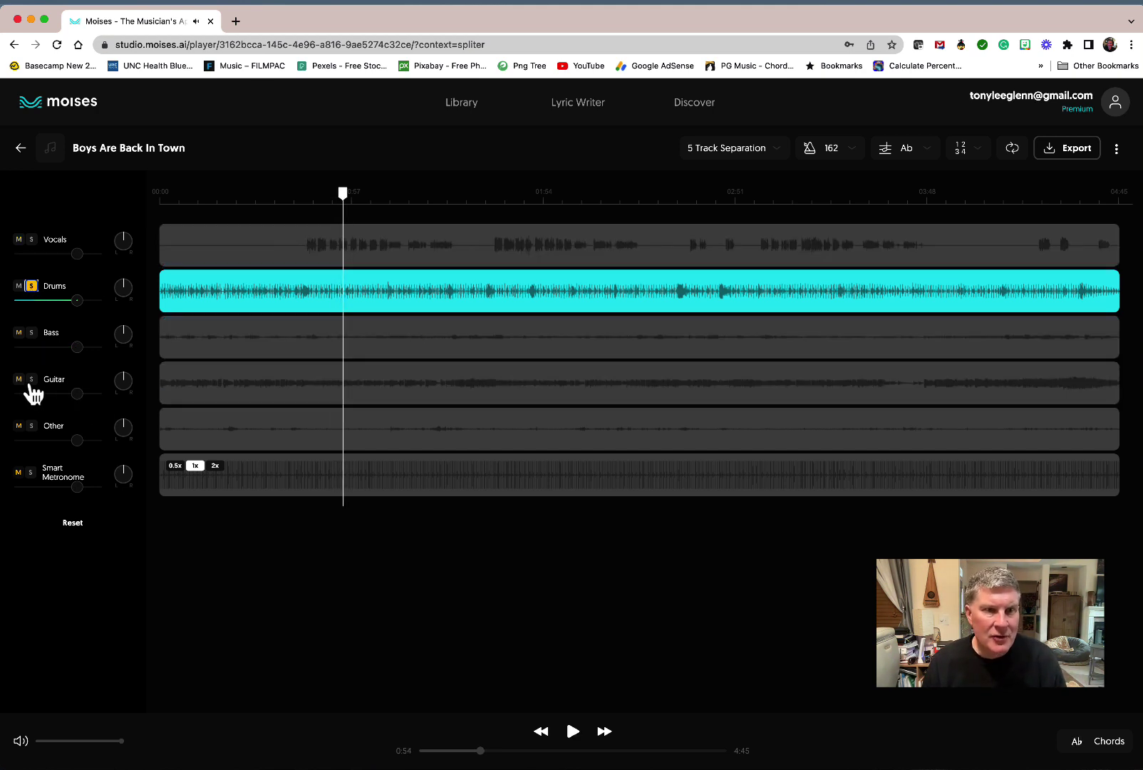
Add Guitar to the solo, play briefly, and move the playhead to about 3:56.
{"action": "left_click", "coordinate": [31, 380]}
{"action": "key", "text": "space"}
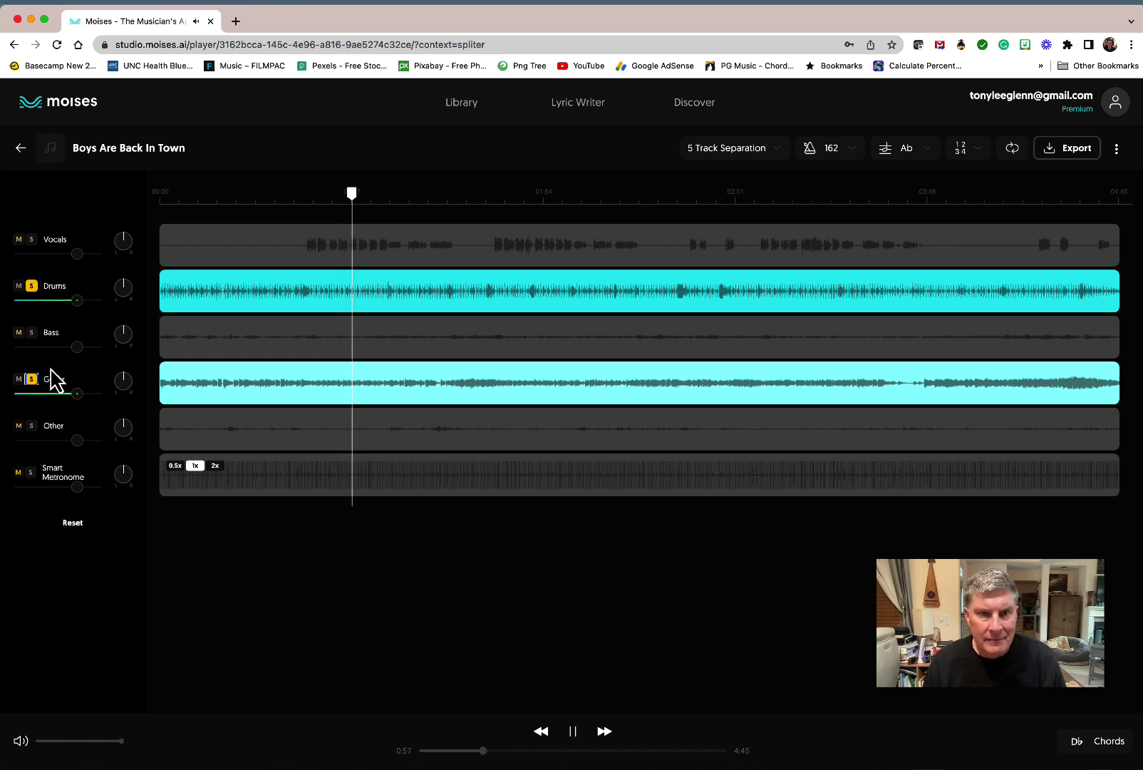
{"action": "key", "text": "space"}
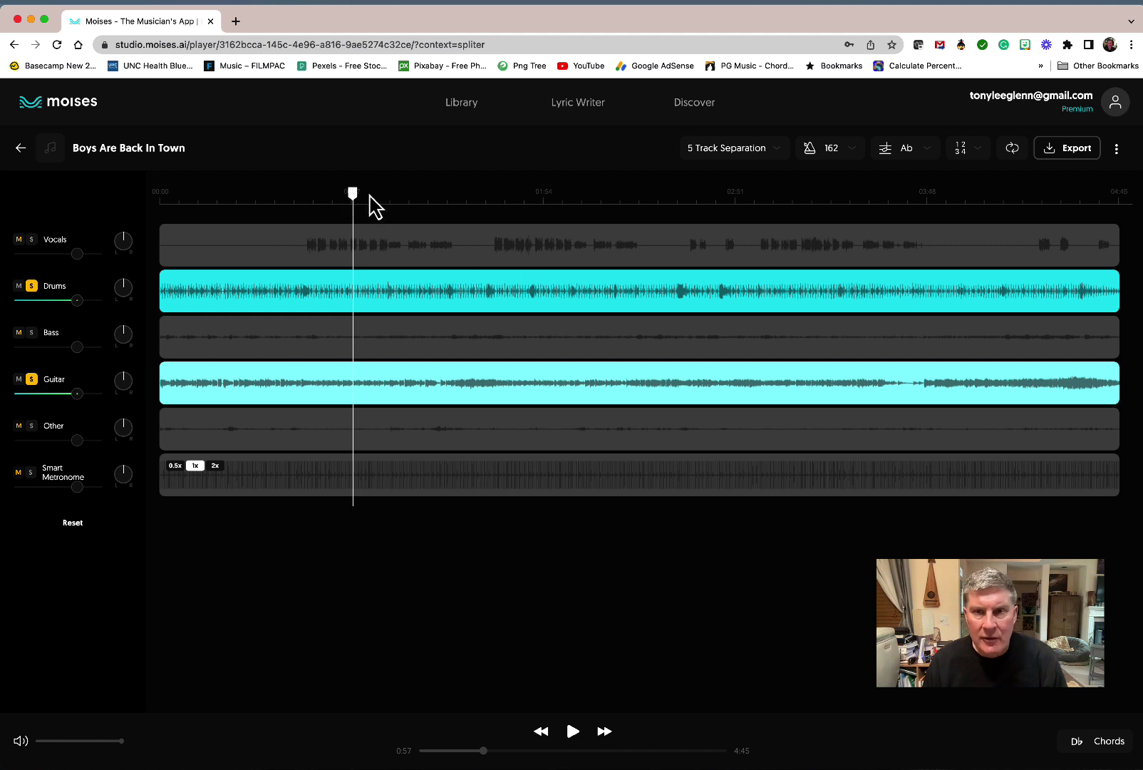
{"action": "left_click_drag", "start_coordinate": [352, 196], "coordinate": [964, 311]}
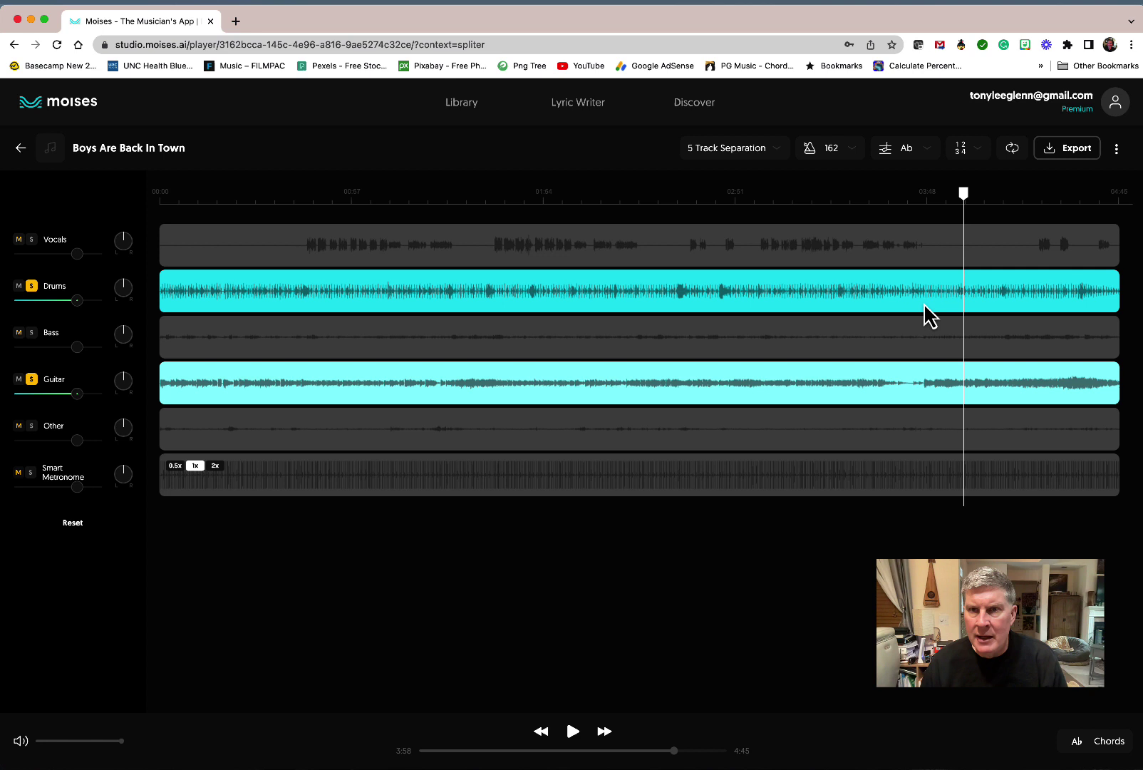
Lower the tempo from 162 to 138 BPM in the Speed Changer and preview it.
{"action": "left_click", "coordinate": [858, 153]}
{"action": "left_click", "coordinate": [700, 251]}
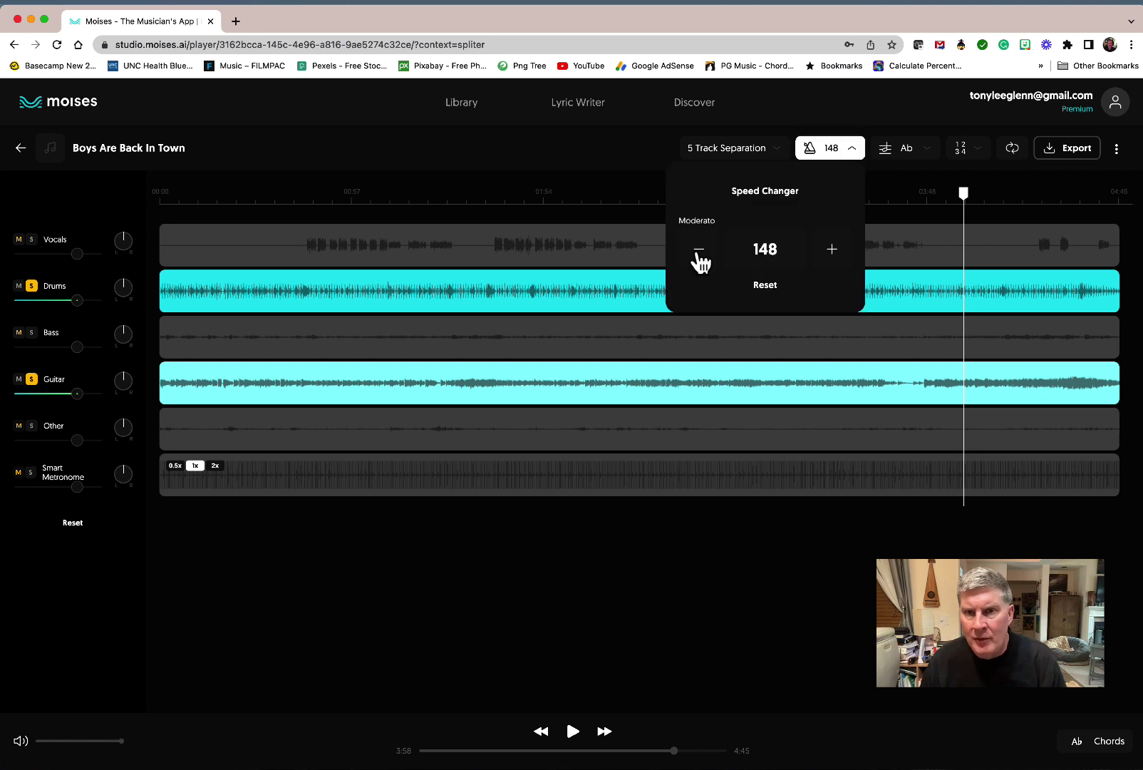
{"action": "left_click", "coordinate": [699, 251]}
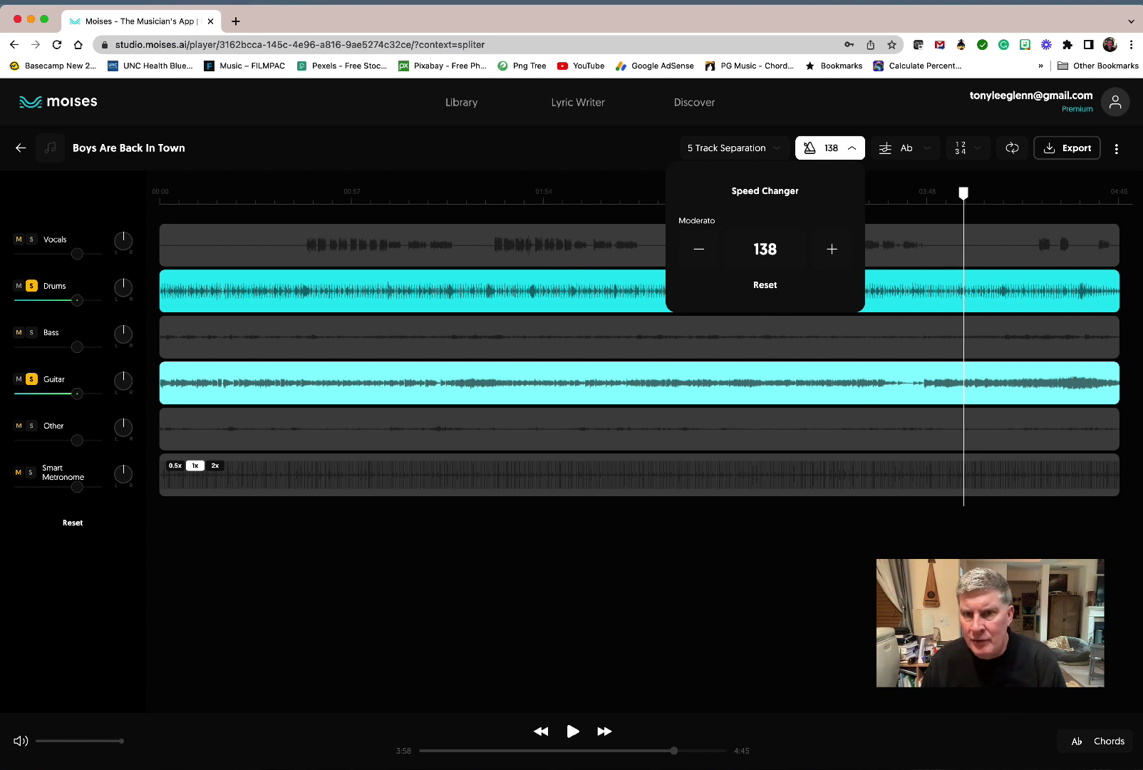
{"action": "left_click", "coordinate": [871, 608]}
{"action": "key", "text": "space"}
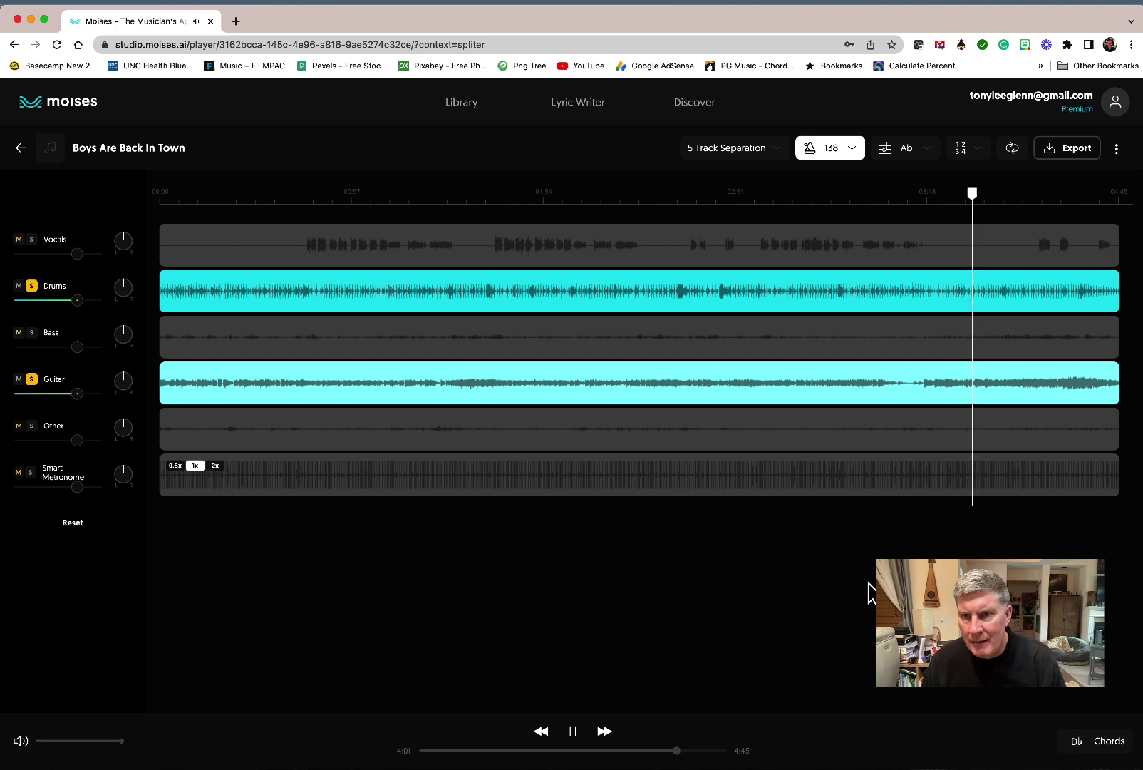
{"action": "key", "text": "space"}
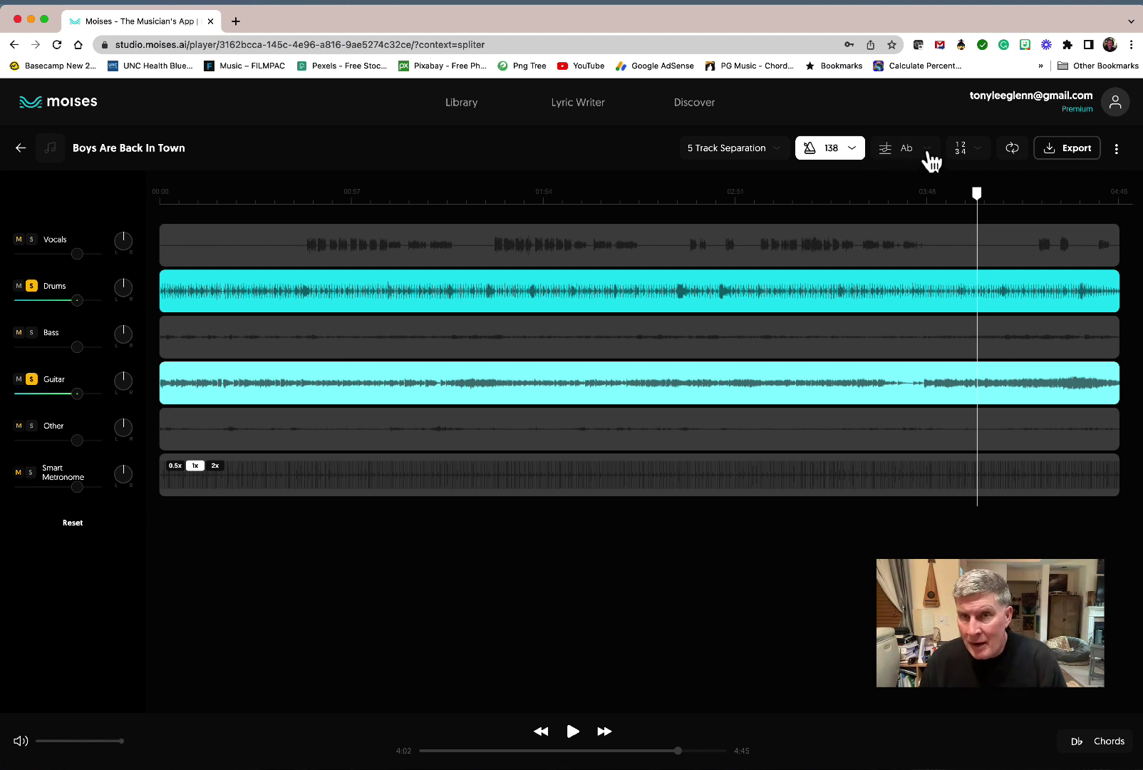
Raise the song key one half step from Ab to A and preview it briefly.
{"action": "left_click", "coordinate": [931, 151]}
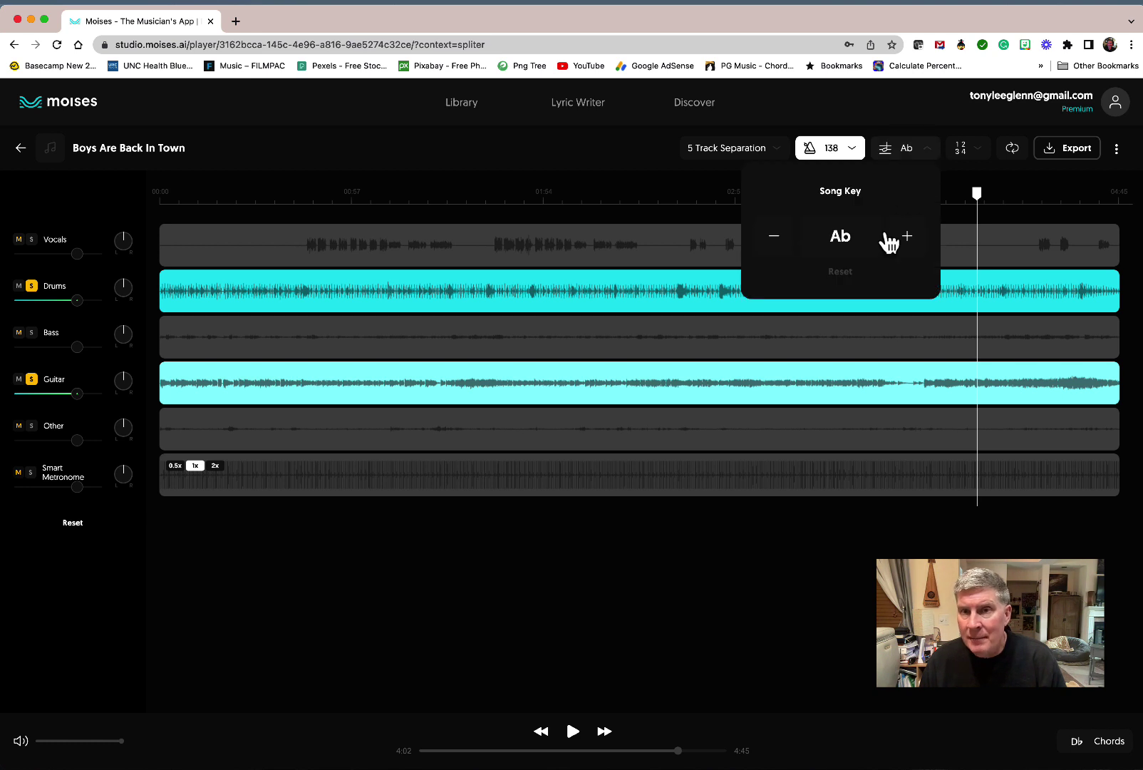
{"action": "left_click", "coordinate": [908, 239]}
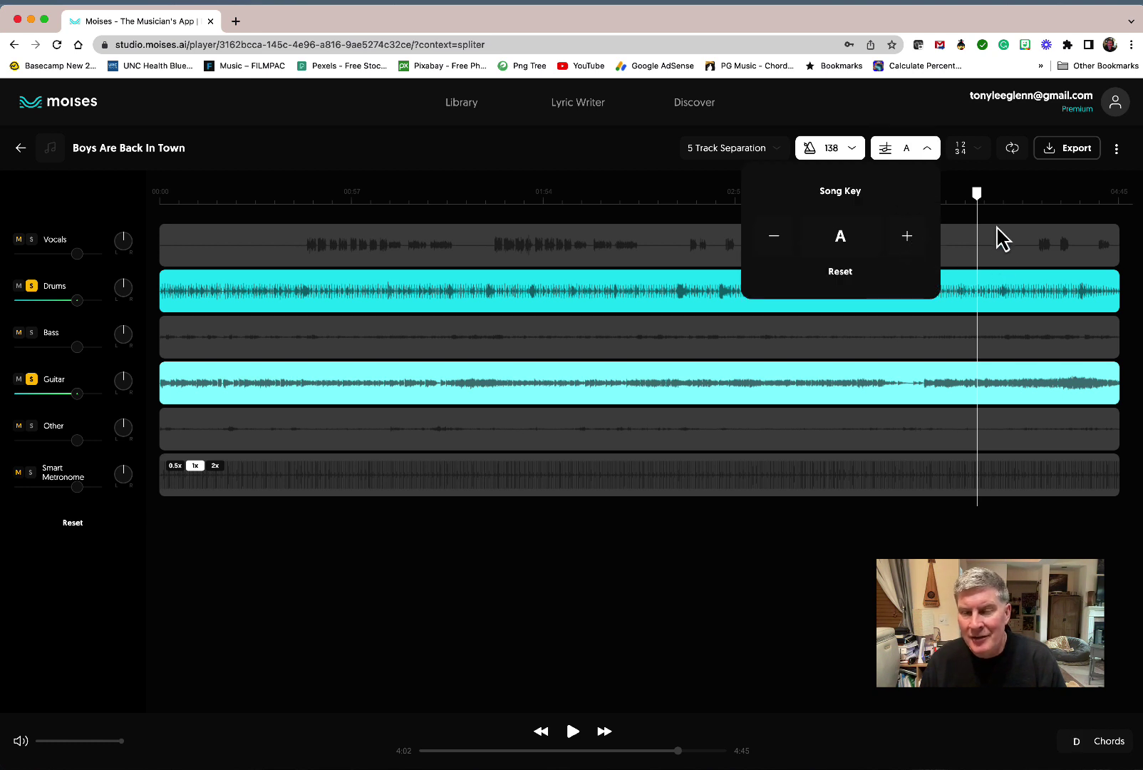
{"action": "key", "text": "space"}
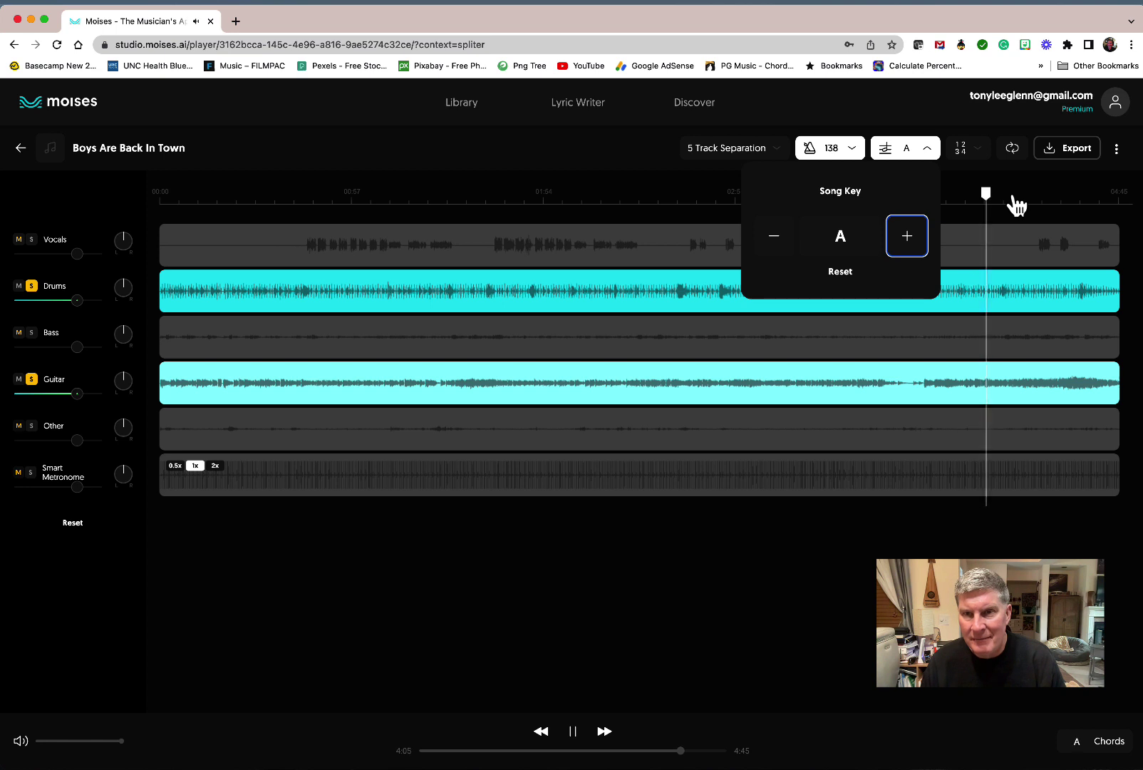
{"action": "key", "text": "space"}
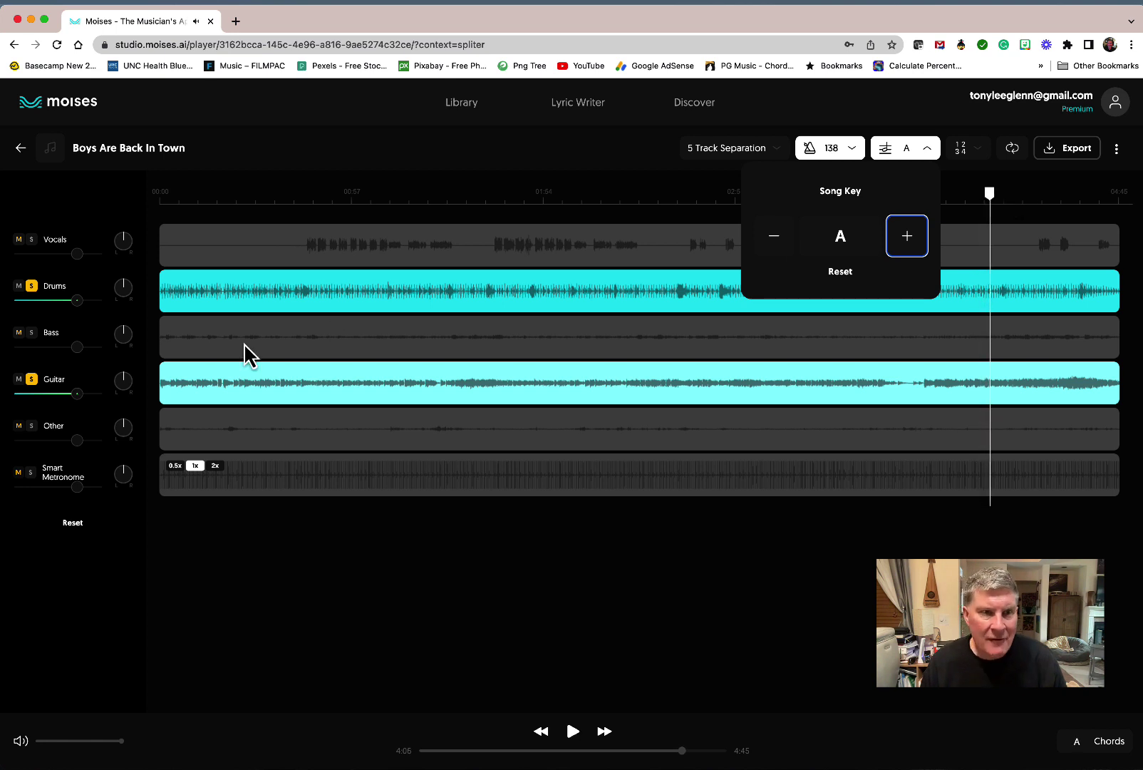
Swap Guitar for Bass in the solo and play it briefly.
{"action": "left_click", "coordinate": [31, 379]}
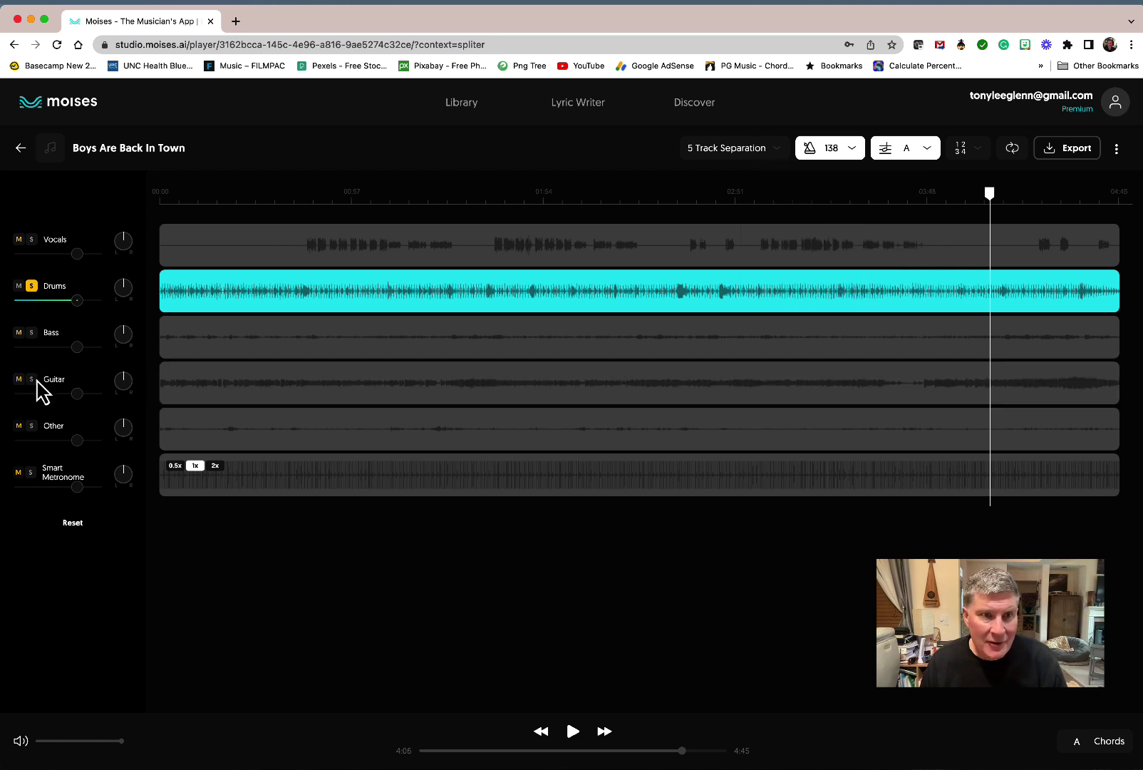
{"action": "left_click", "coordinate": [32, 332]}
{"action": "key", "text": "space"}
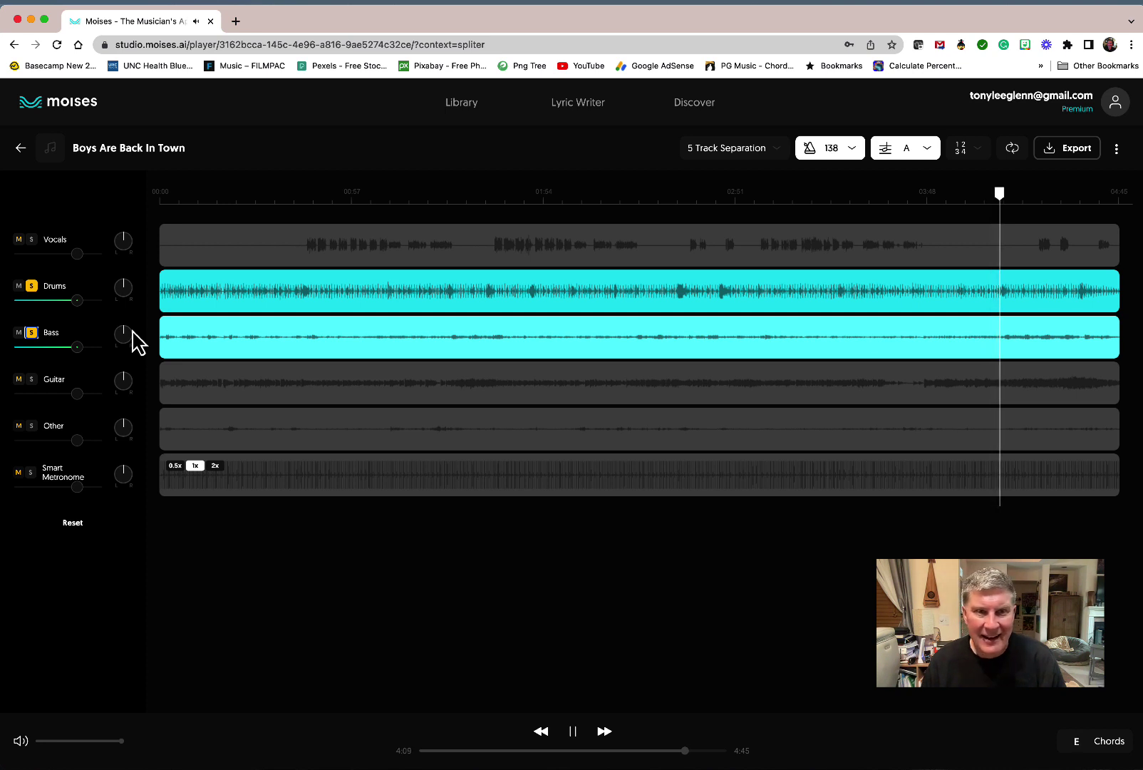
{"action": "key", "text": "space"}
Turn off the Guitar, Bass and Drums solos and play from about 3:10, briefly muting Vocals.
{"action": "left_click", "coordinate": [31, 380]}
{"action": "left_click", "coordinate": [32, 380]}
{"action": "left_click", "coordinate": [31, 332]}
{"action": "left_click", "coordinate": [31, 286]}
{"action": "left_click", "coordinate": [19, 240]}
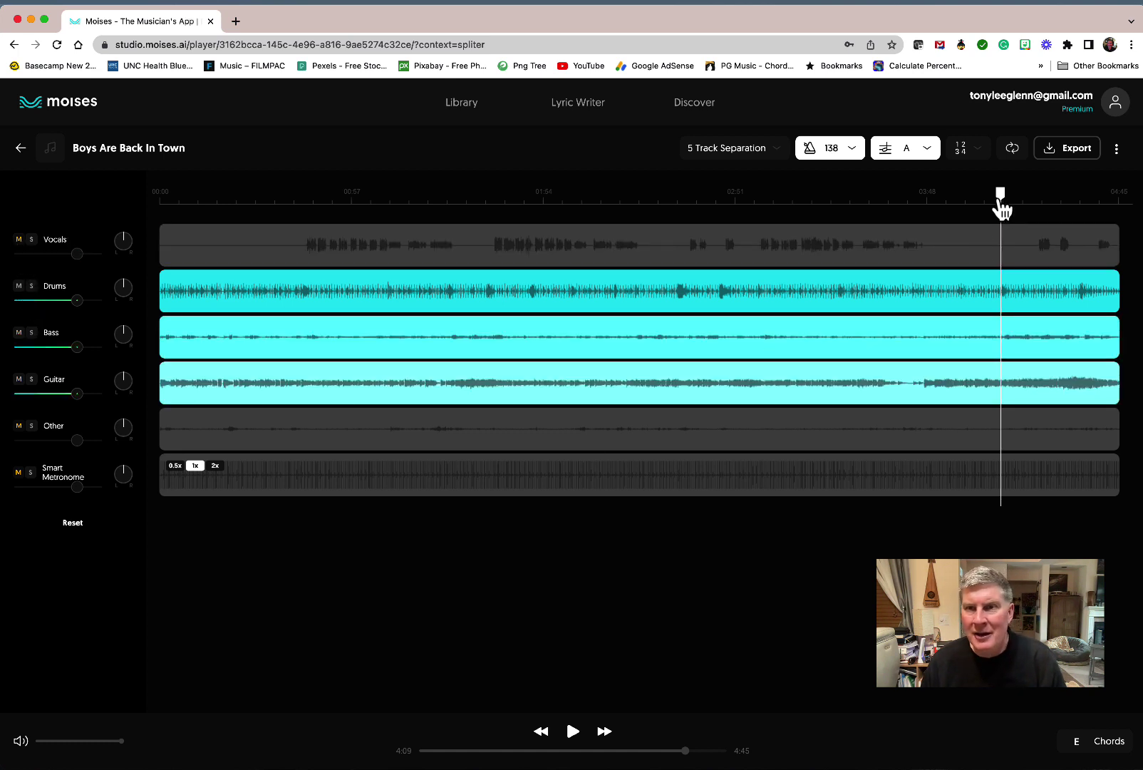
{"action": "left_click_drag", "start_coordinate": [1000, 204], "coordinate": [802, 293]}
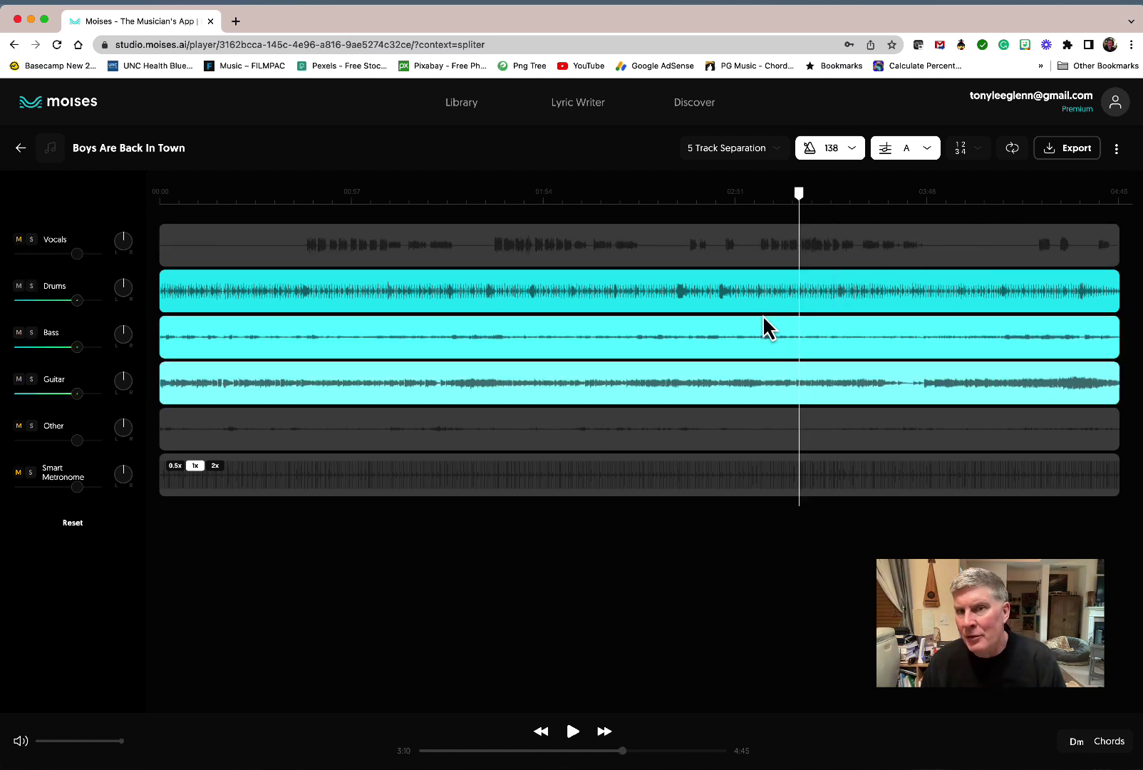
{"action": "key", "text": "space"}
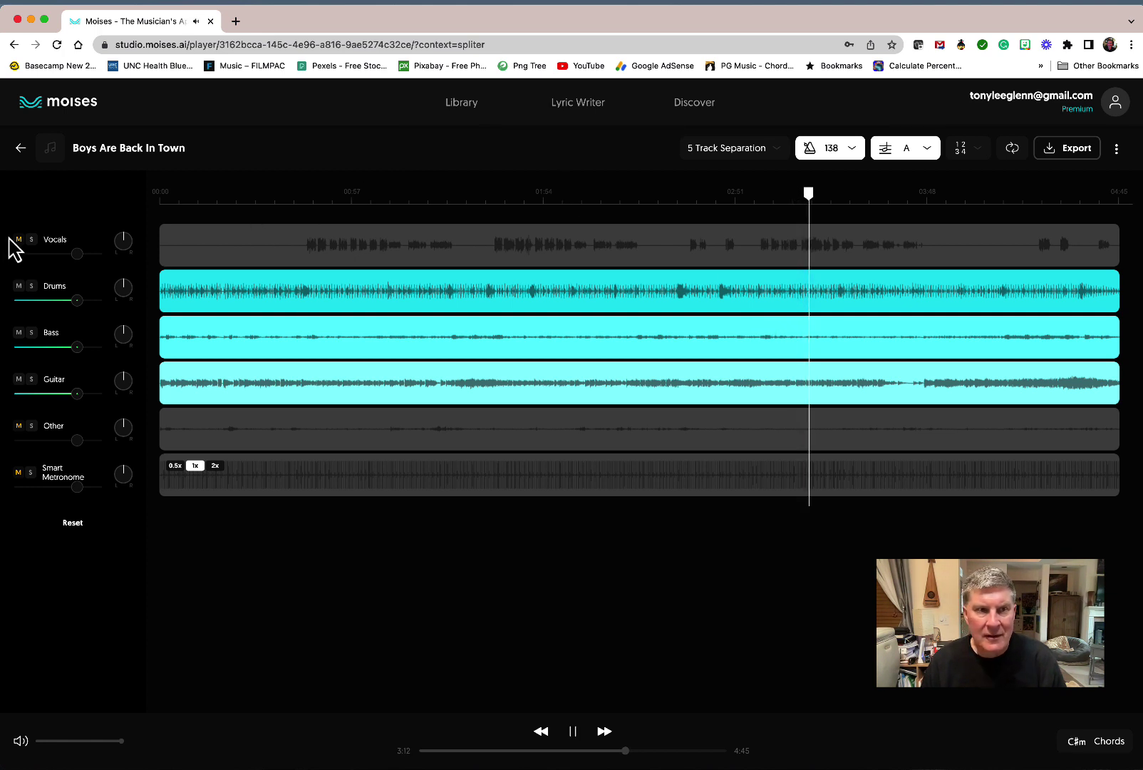
{"action": "left_click", "coordinate": [19, 240]}
{"action": "key", "text": "space"}
Reset the tempo to the original 162 BPM and the key to Ab.
{"action": "left_click", "coordinate": [851, 149]}
{"action": "left_click", "coordinate": [766, 287]}
{"action": "left_click", "coordinate": [926, 153]}
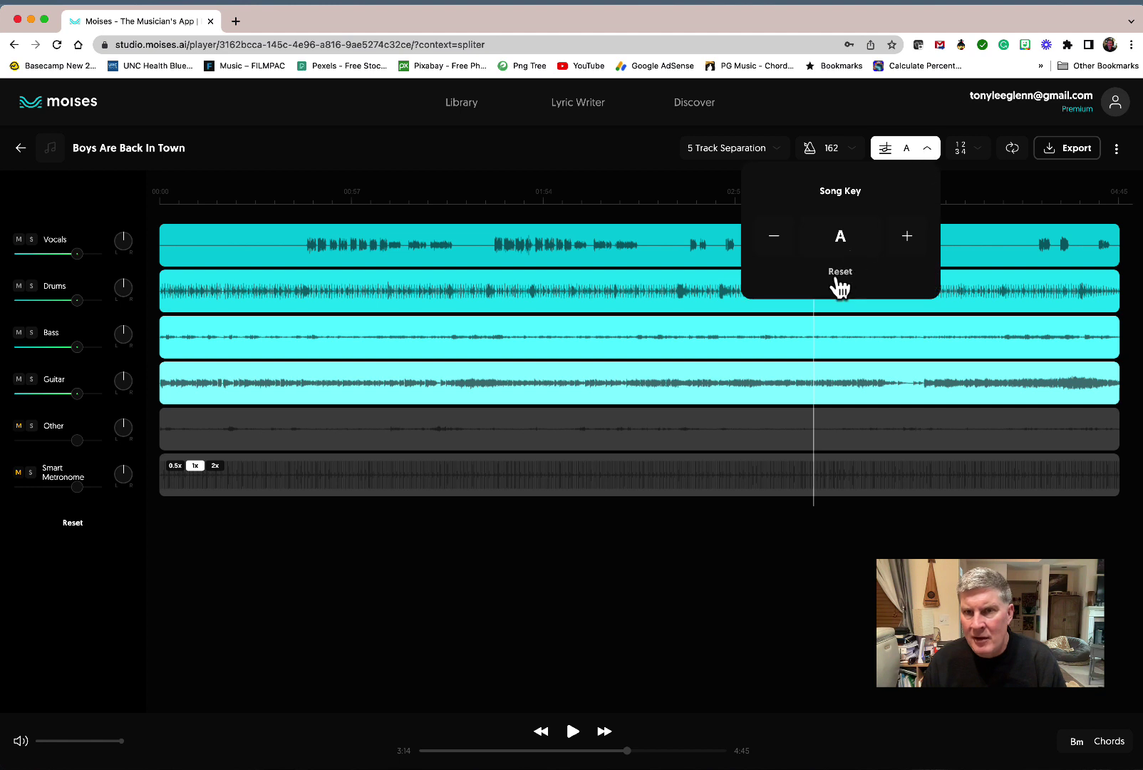
{"action": "left_click", "coordinate": [841, 273]}
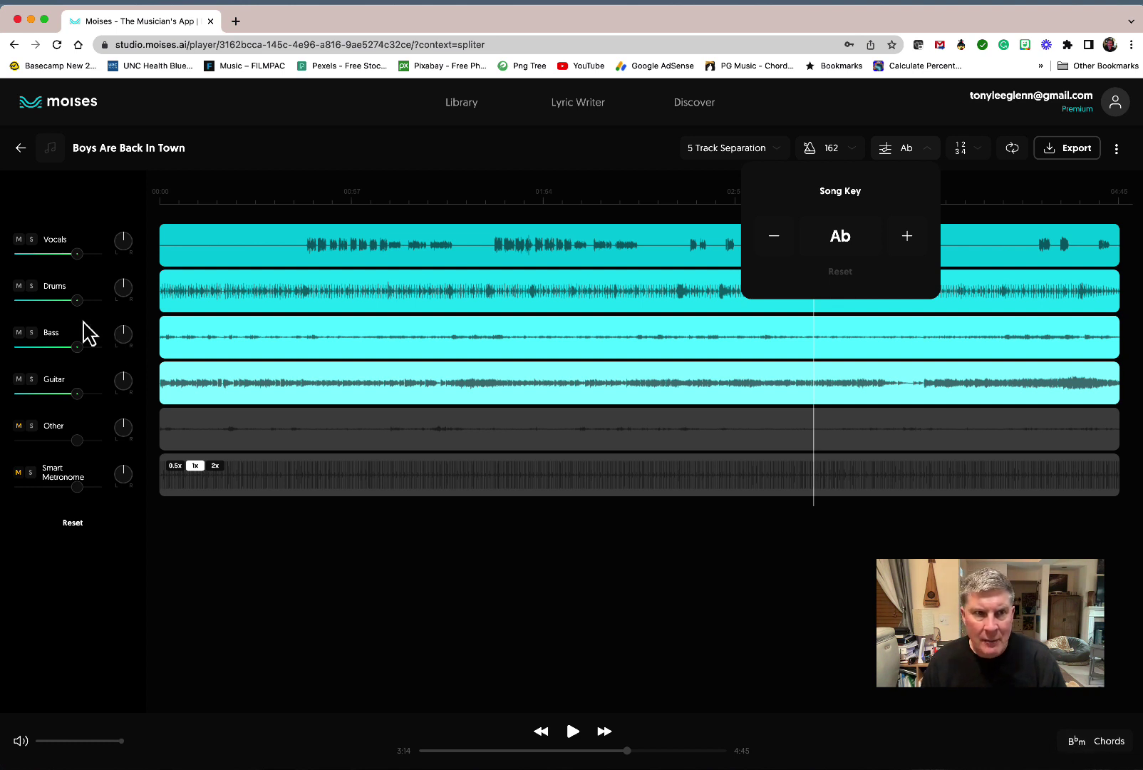
Mute the Vocals, Drums and Bass stems.
{"action": "left_click", "coordinate": [19, 240]}
{"action": "left_click", "coordinate": [19, 286]}
{"action": "left_click", "coordinate": [19, 333]}
Mute Guitar, start playback, then briefly unmute and re-mute the Guitar stem.
{"action": "left_click", "coordinate": [18, 380]}
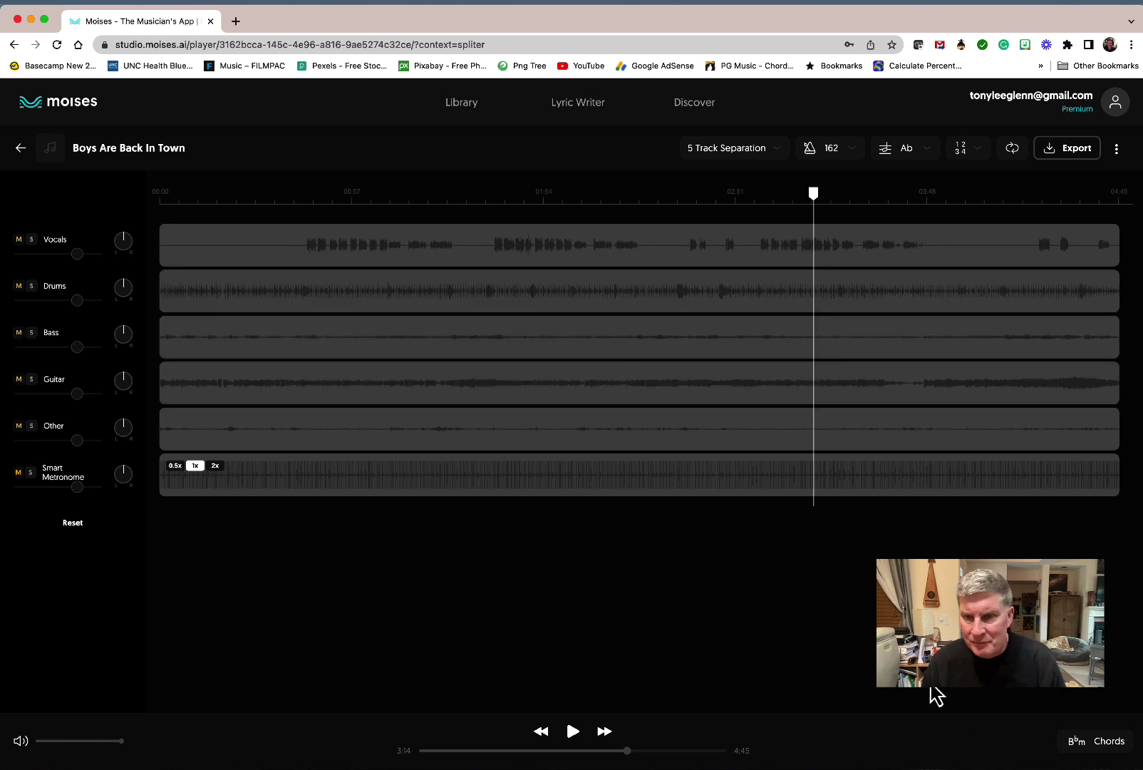
{"action": "key", "text": "space"}
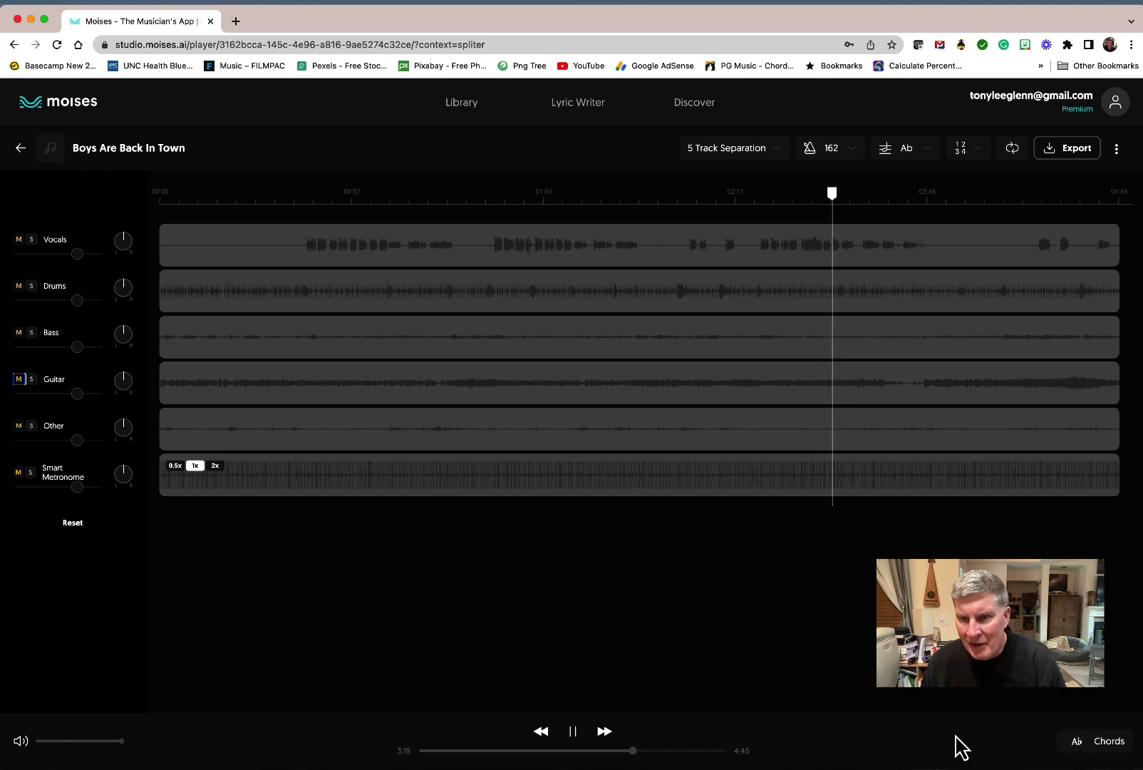
{"action": "left_click", "coordinate": [18, 381]}
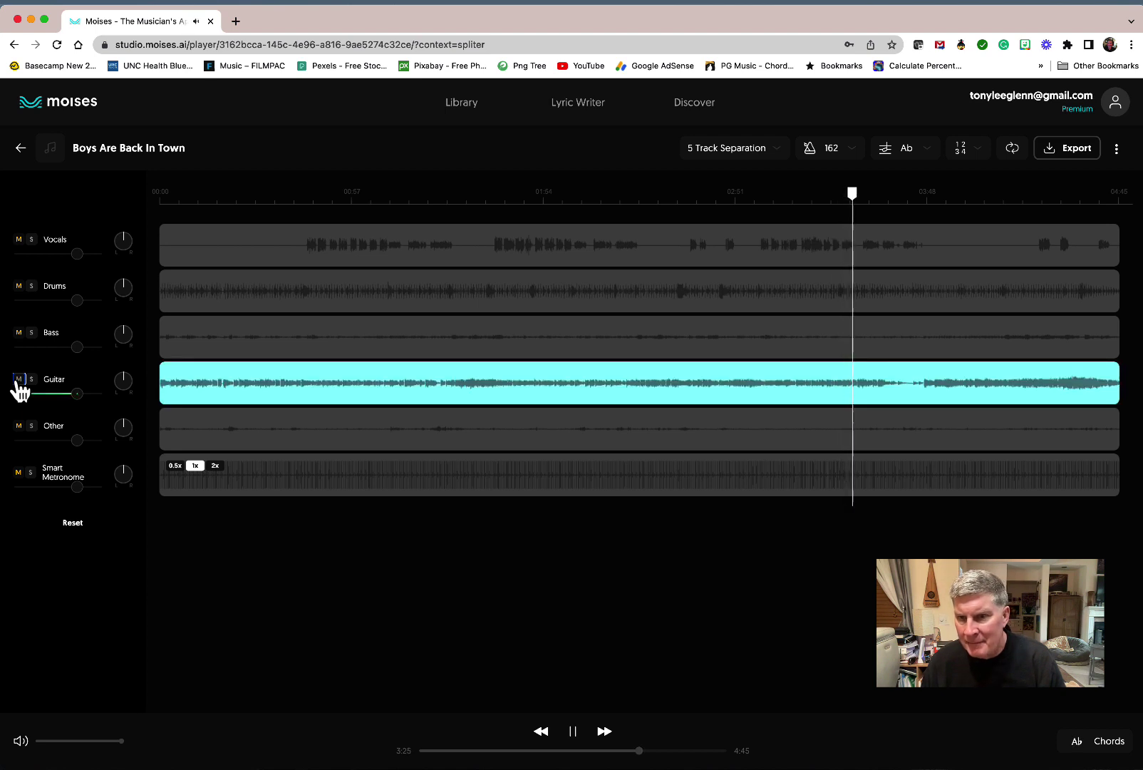
{"action": "left_click", "coordinate": [18, 381]}
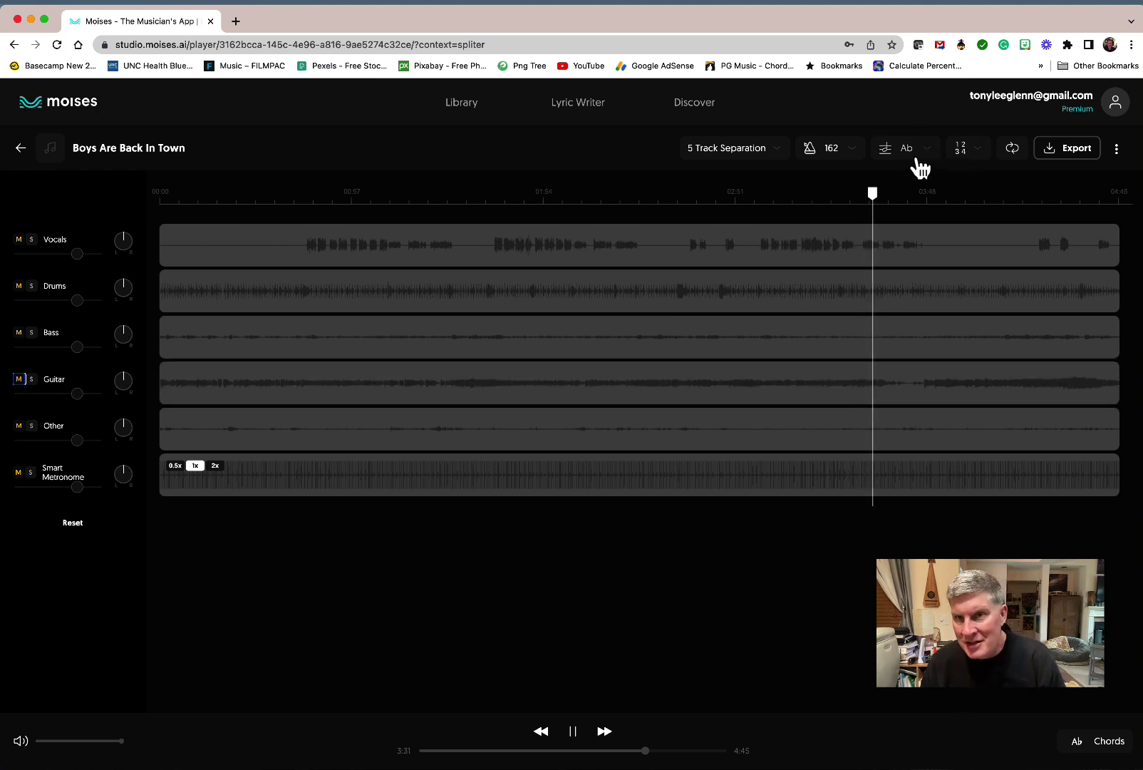
Look over the count-in settings, toggle the Smart Metronome, and unmute Guitar.
{"action": "left_click", "coordinate": [973, 152]}
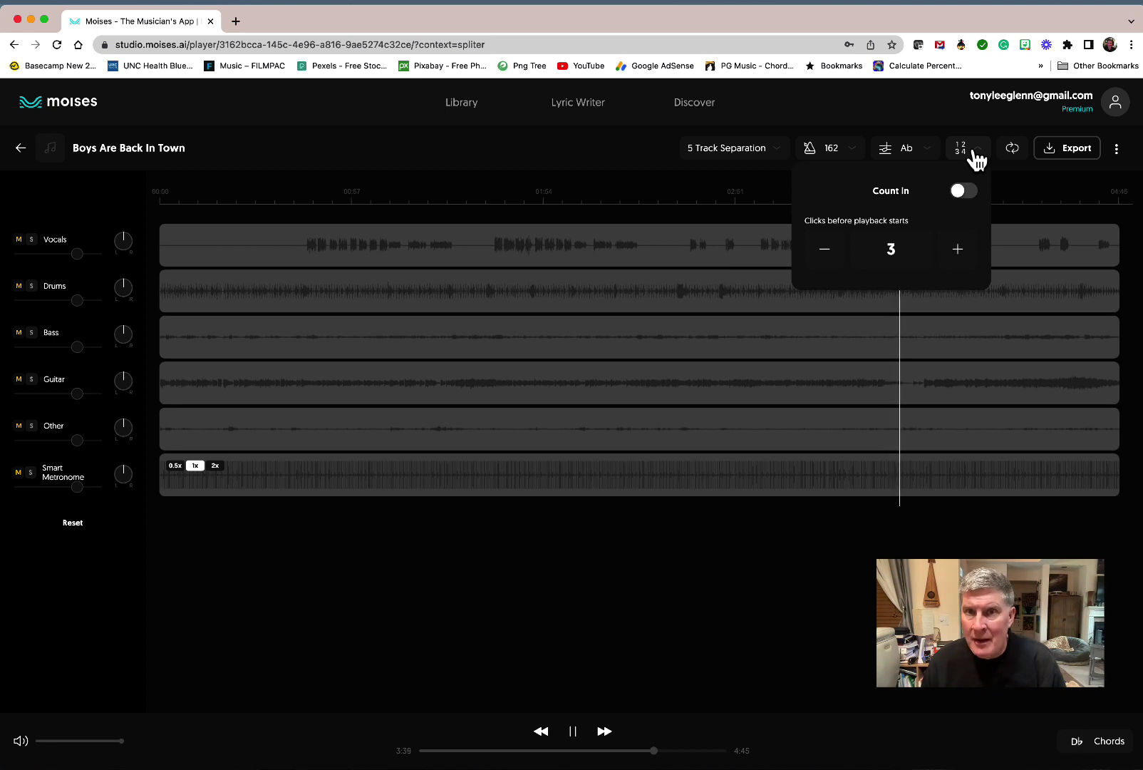
{"action": "left_click", "coordinate": [591, 595]}
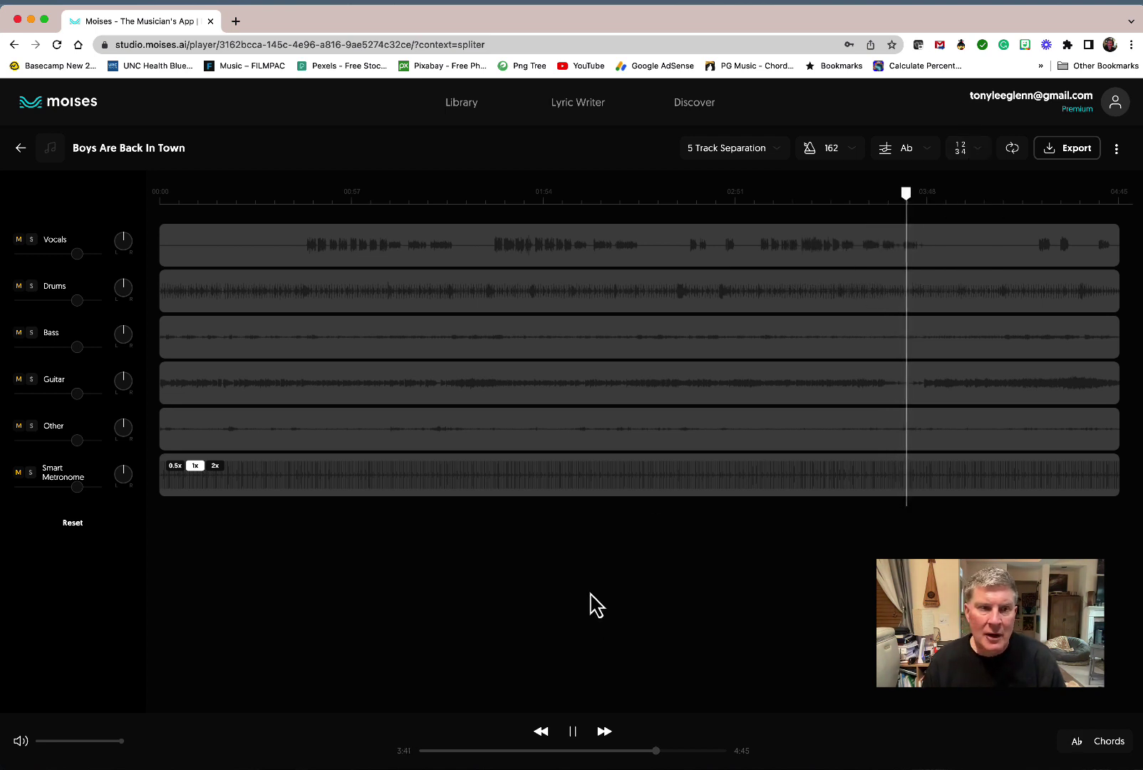
{"action": "left_click", "coordinate": [31, 473]}
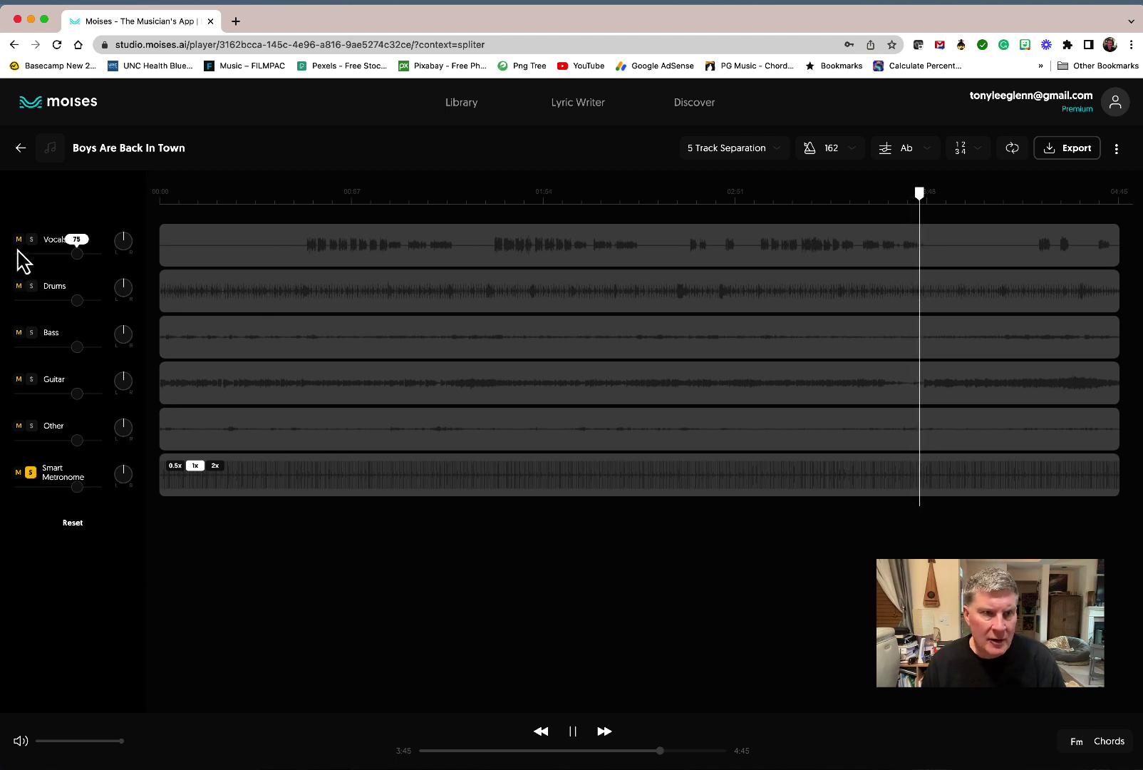
{"action": "left_click", "coordinate": [19, 380]}
{"action": "key", "text": "space"}
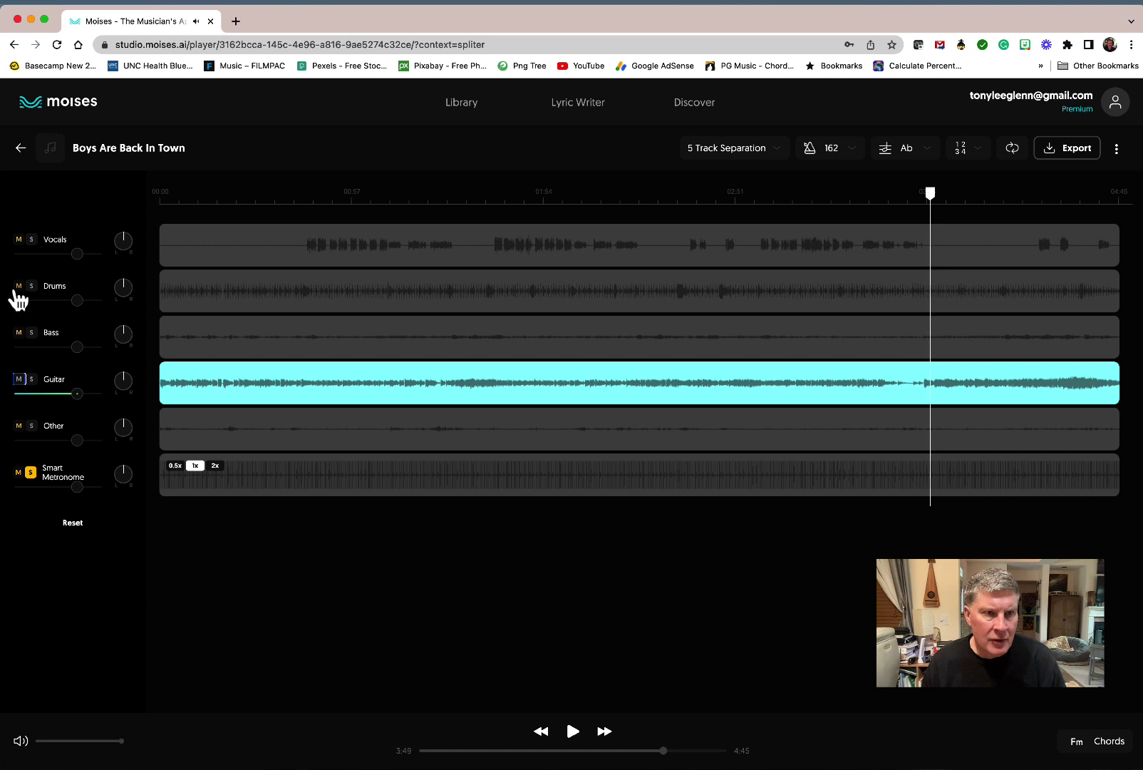
Turn on the Smart Metronome click, keep Drums muted, unmute Bass, and pause at 3:55.
{"action": "left_click", "coordinate": [18, 286]}
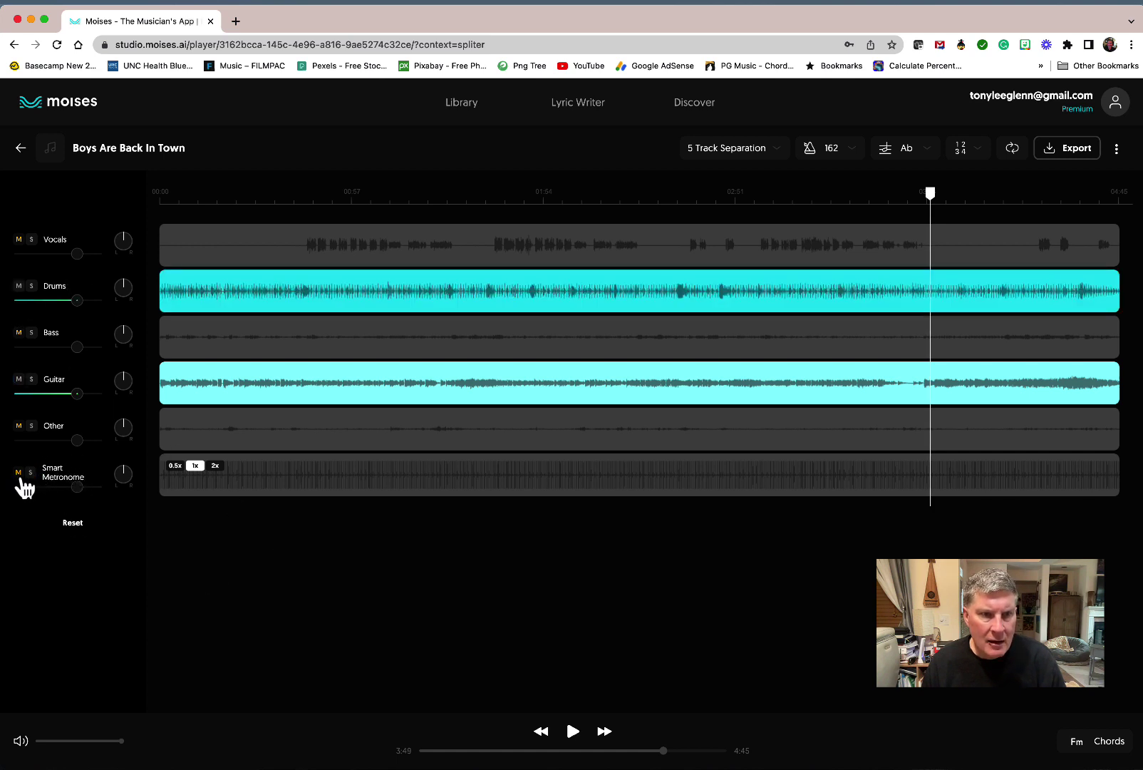
{"action": "left_click", "coordinate": [19, 473]}
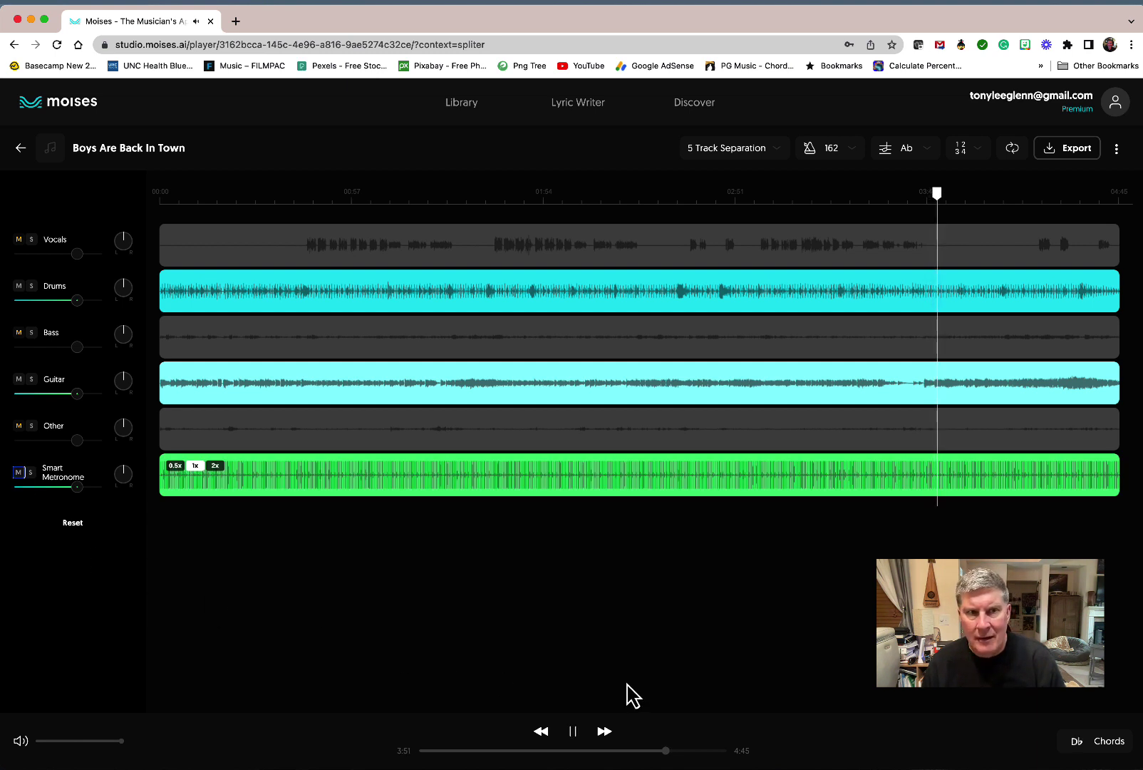
{"action": "key", "text": "space"}
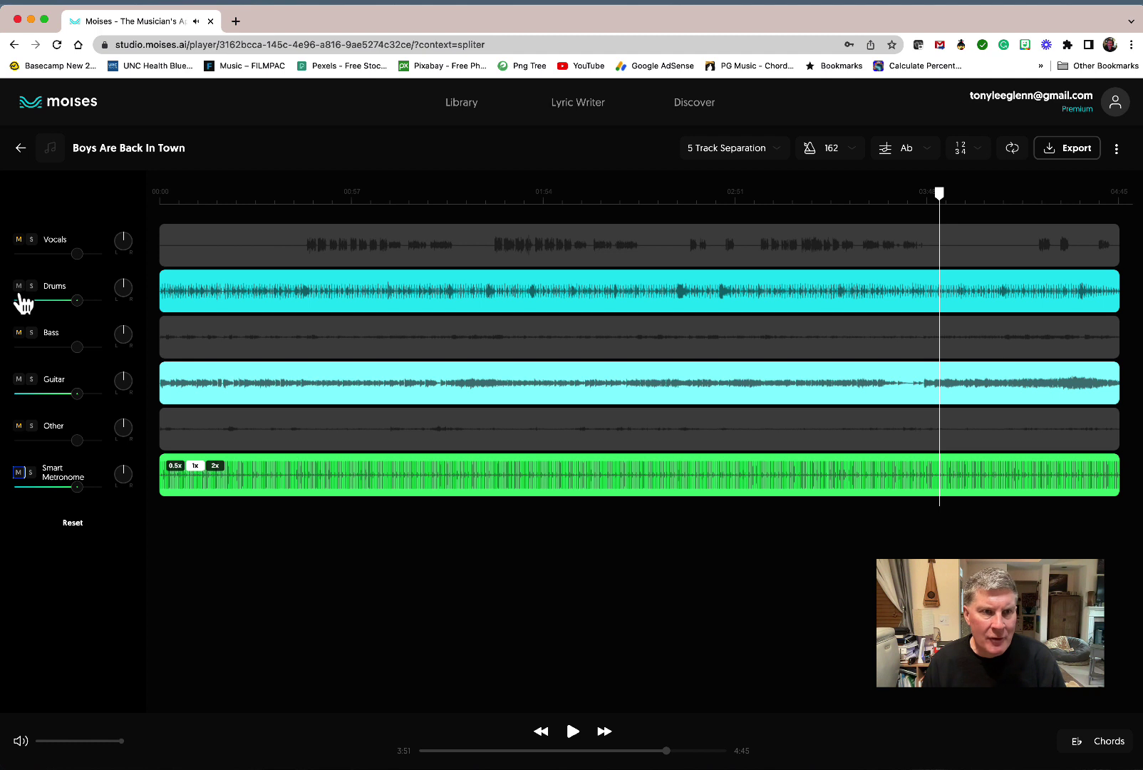
{"action": "left_click", "coordinate": [19, 286]}
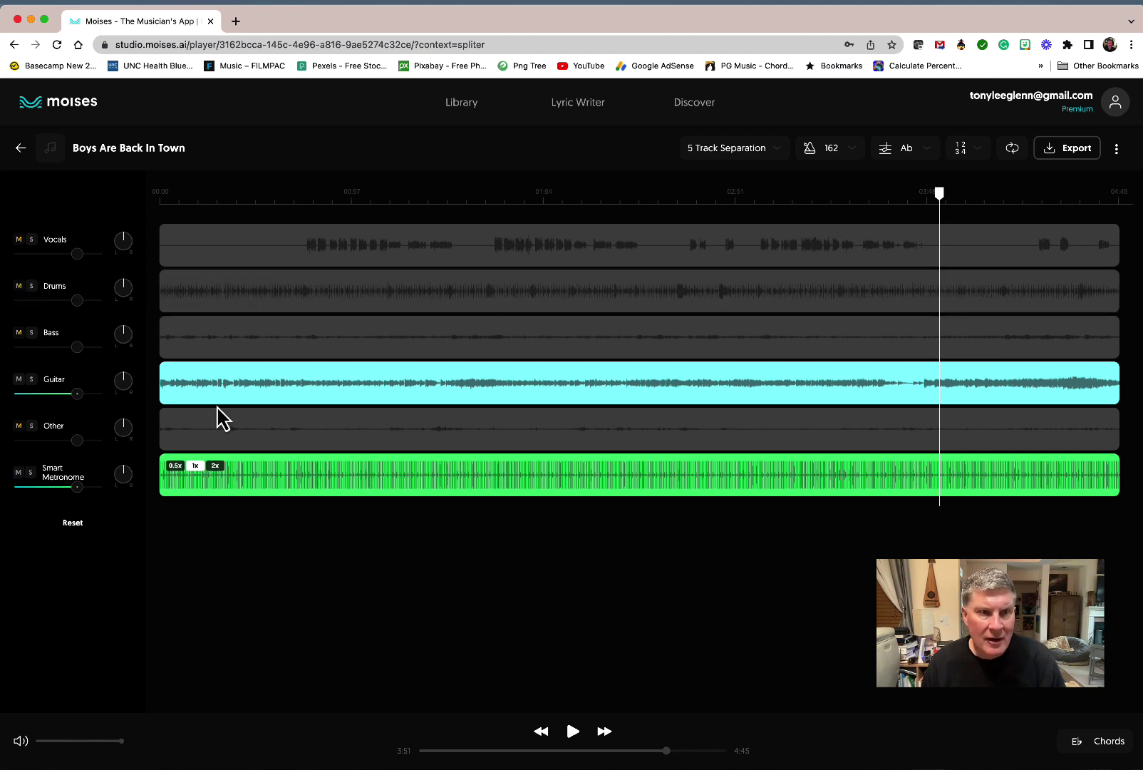
{"action": "left_click", "coordinate": [18, 332]}
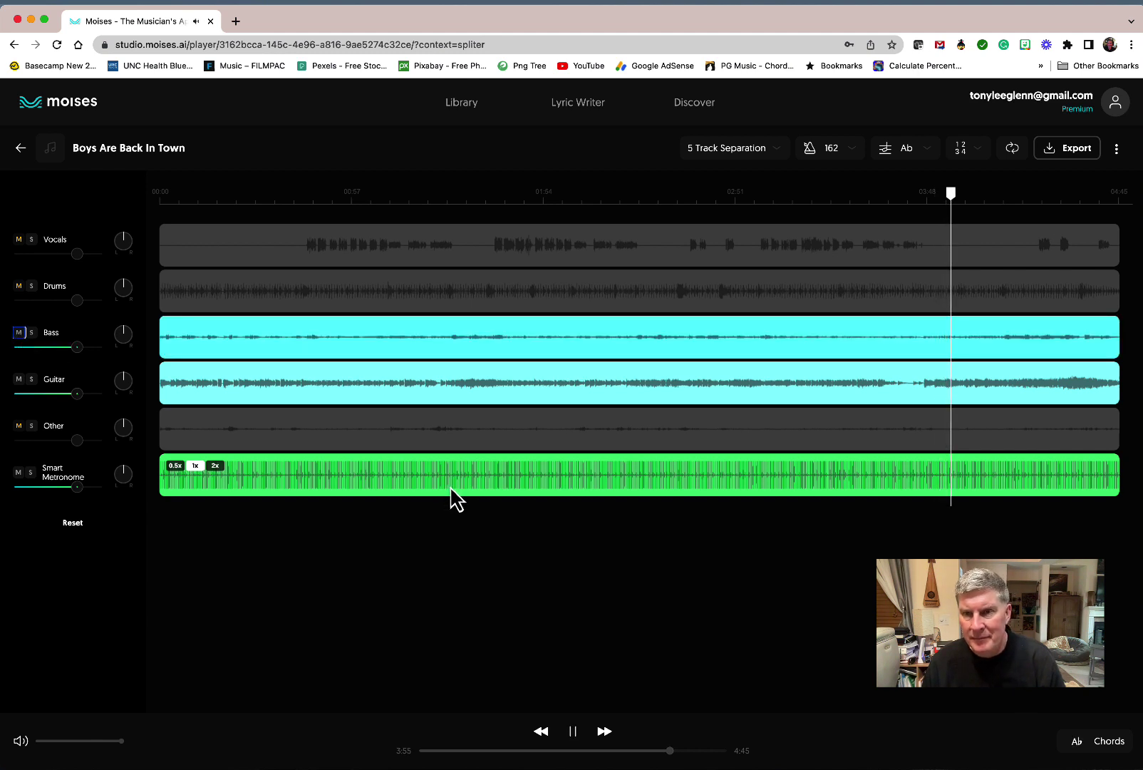
{"action": "key", "text": "space"}
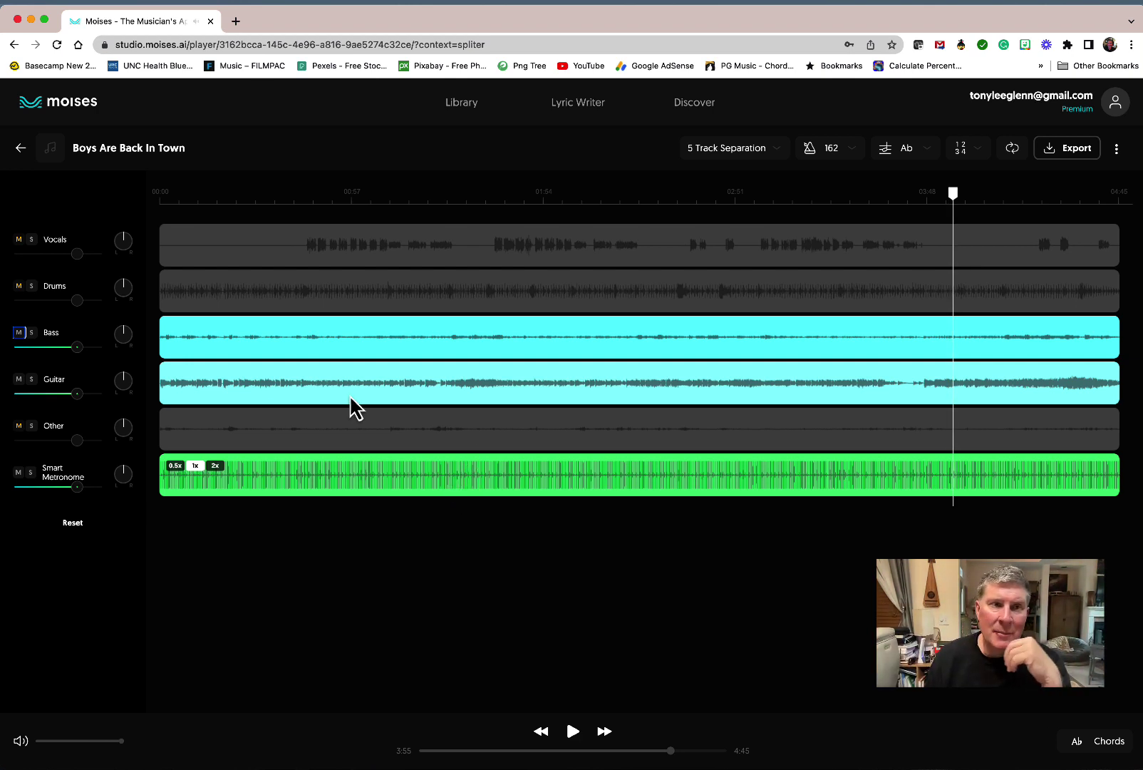
Return to the Library and open Get Back2 from the All media list.
{"action": "left_click", "coordinate": [22, 149]}
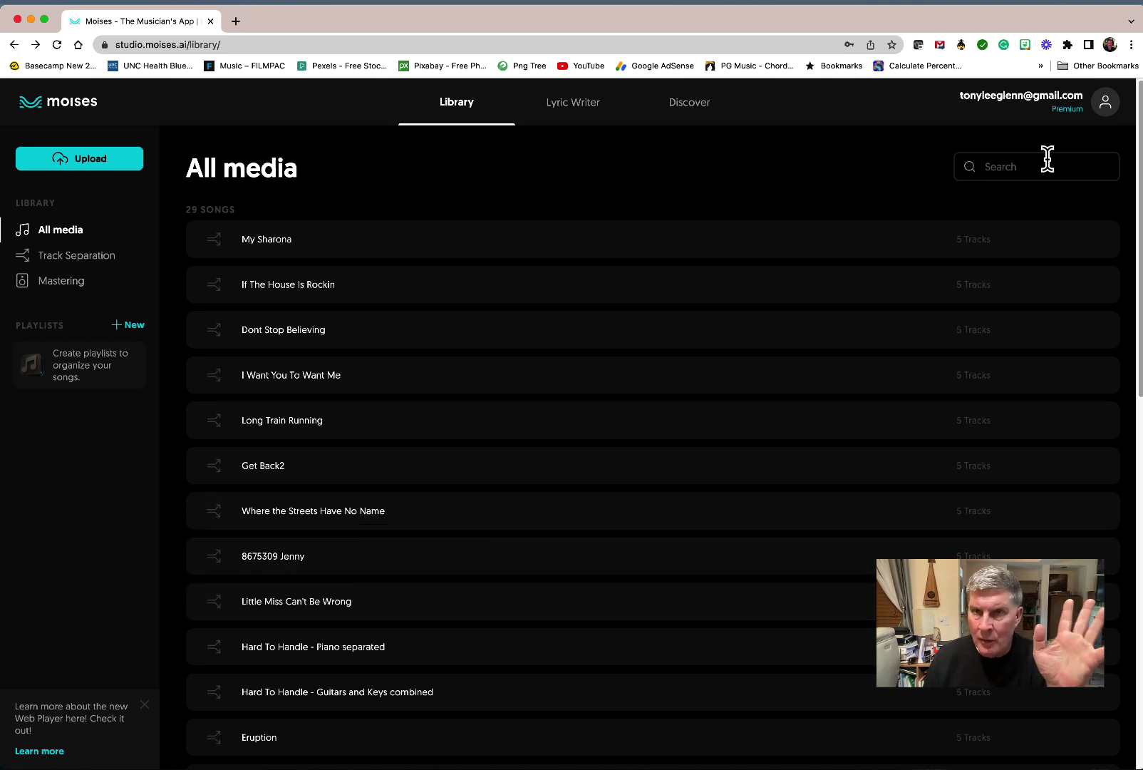
{"action": "left_click", "coordinate": [273, 480]}
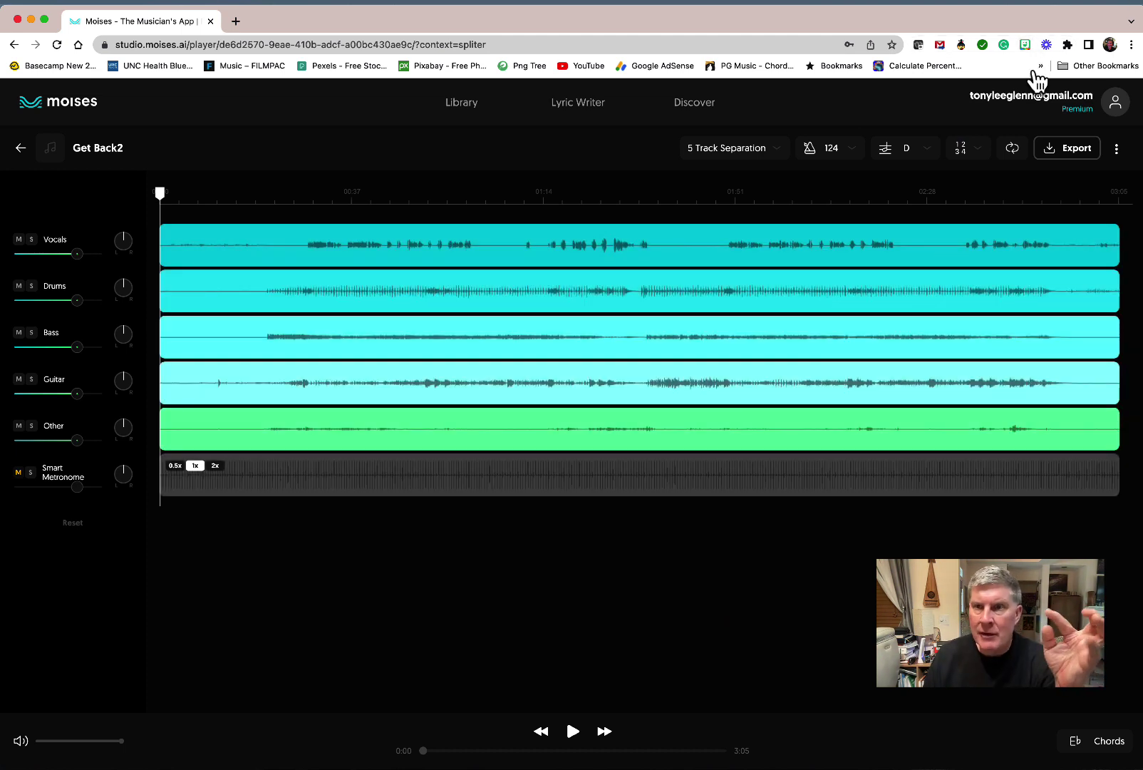
Review Get Back2's export format and download options, then return to the Library.
{"action": "left_click", "coordinate": [1073, 153]}
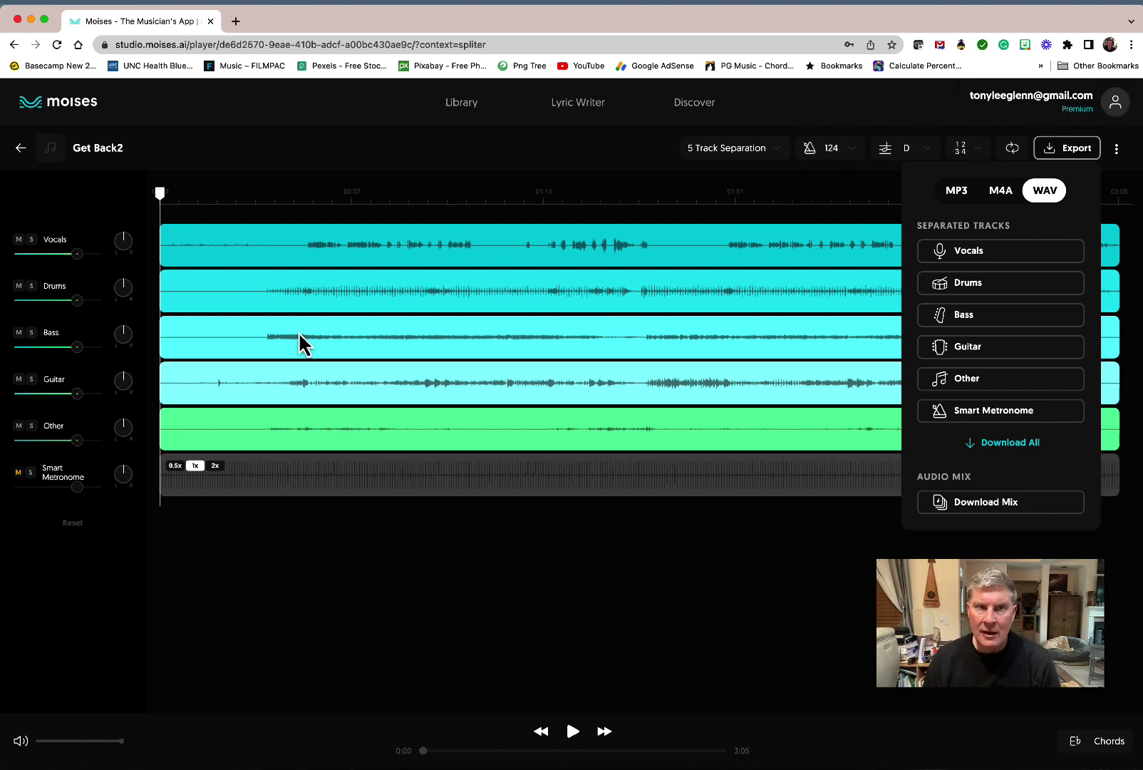
{"action": "left_click", "coordinate": [17, 152]}
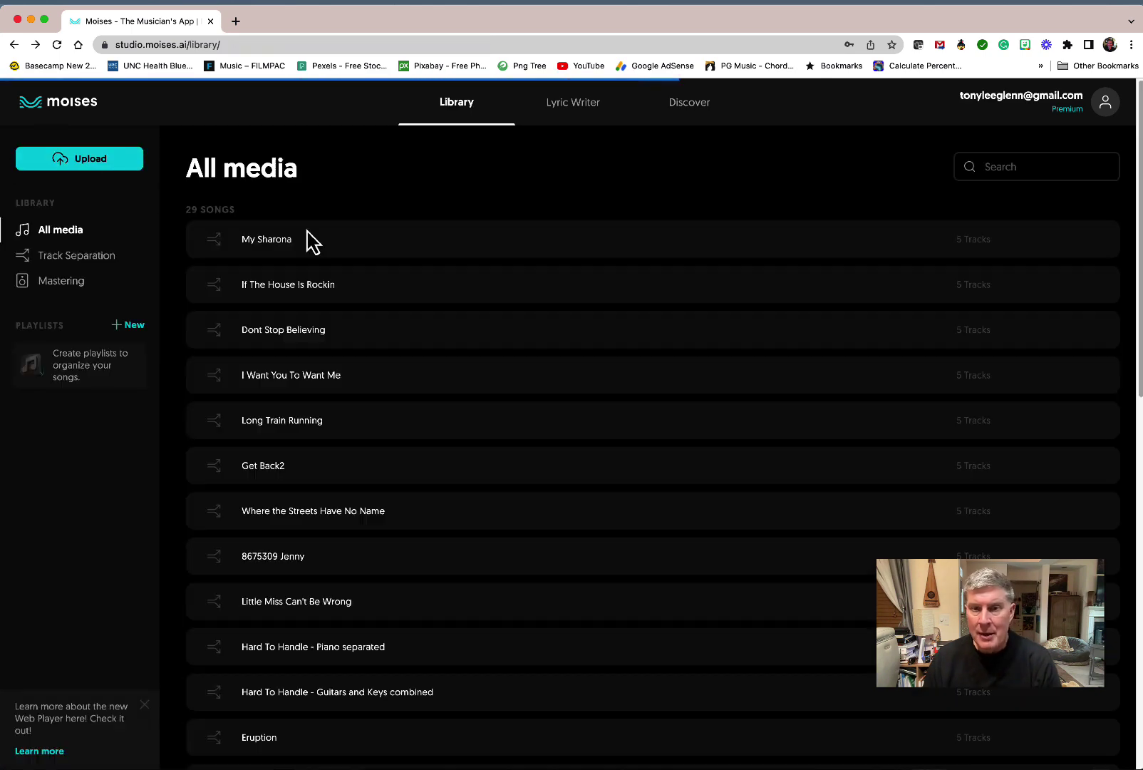